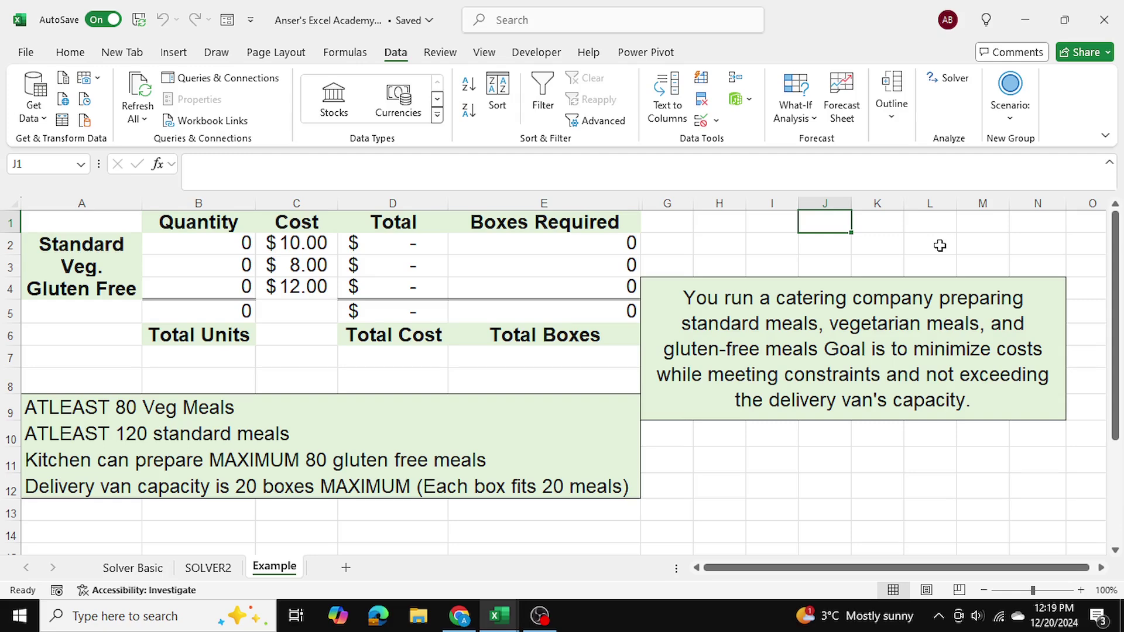
# Step: Review the meal labels, the quantity cells B2:B4 and the four constraint statements
pyautogui.click(859, 466)
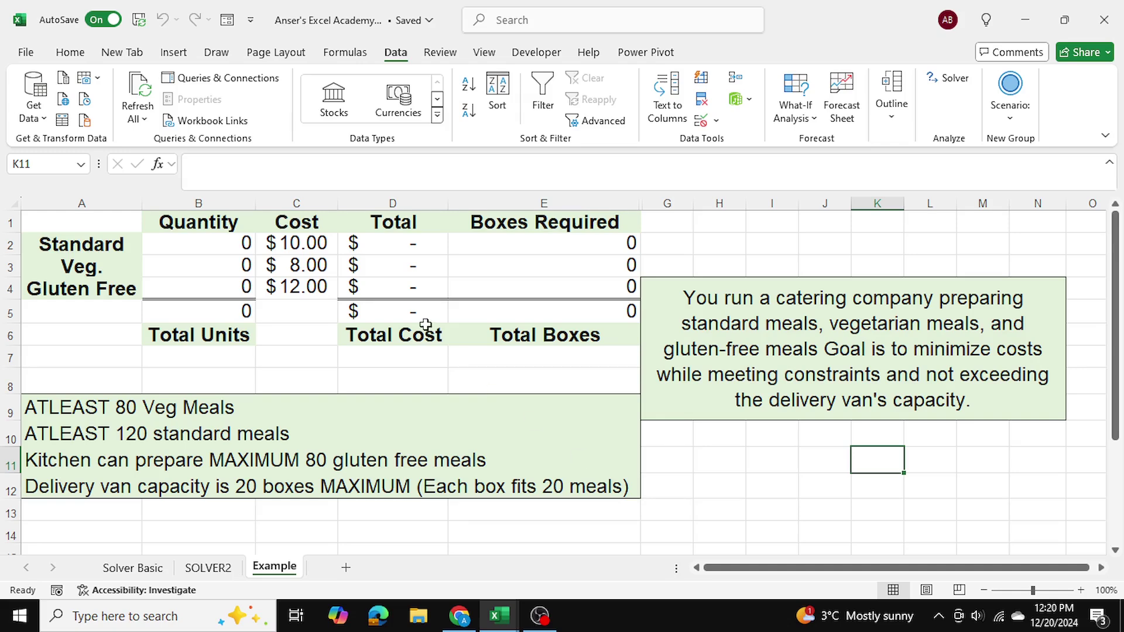
pyautogui.click(120, 245)
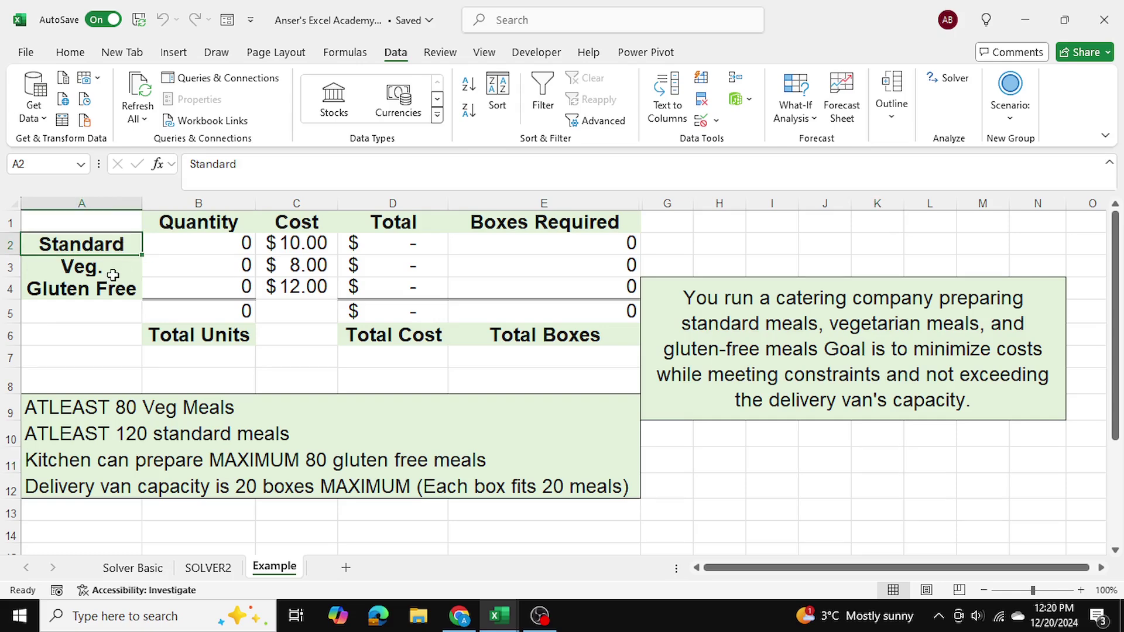
pyautogui.click(111, 268)
pyautogui.click(110, 290)
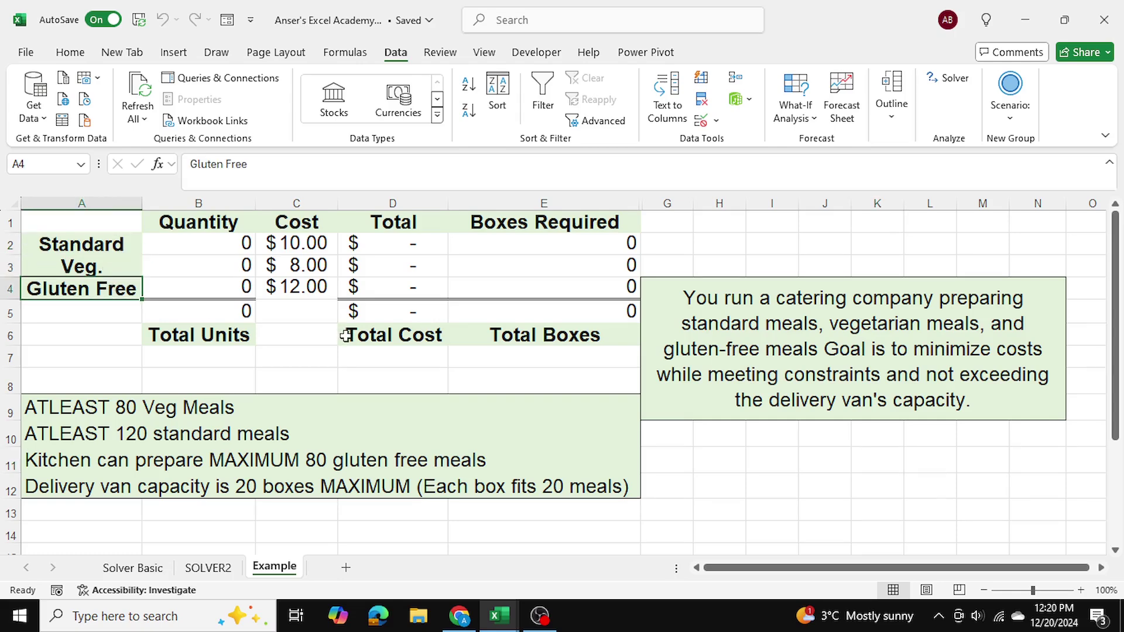
pyautogui.click(356, 372)
pyautogui.moveTo(236, 242); pyautogui.dragTo(228, 281)
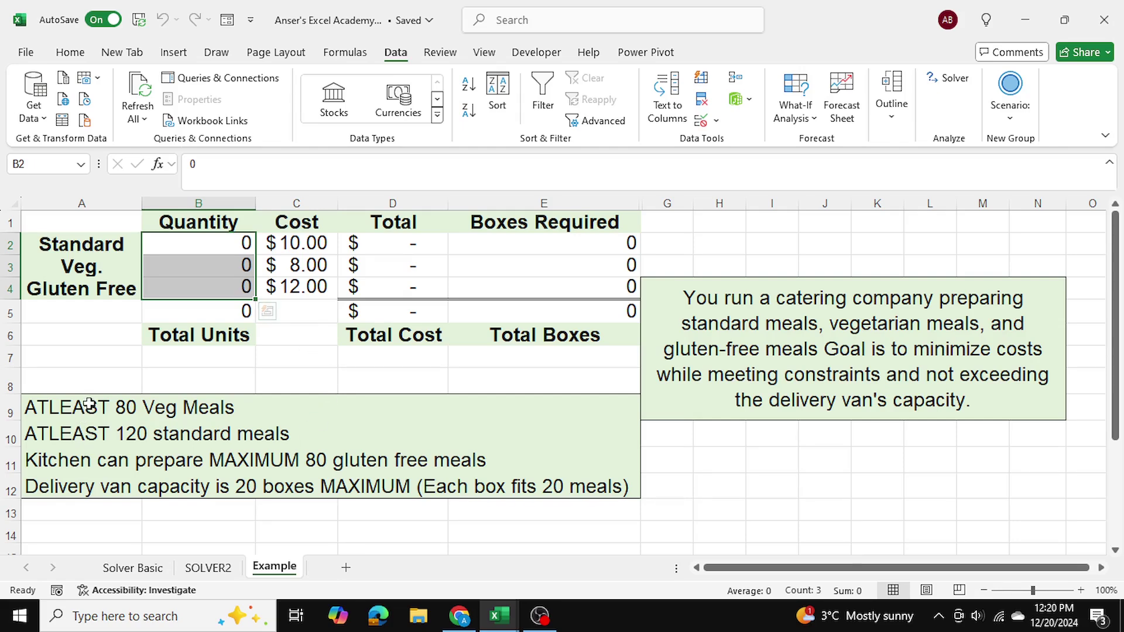
pyautogui.moveTo(88, 404); pyautogui.dragTo(80, 484)
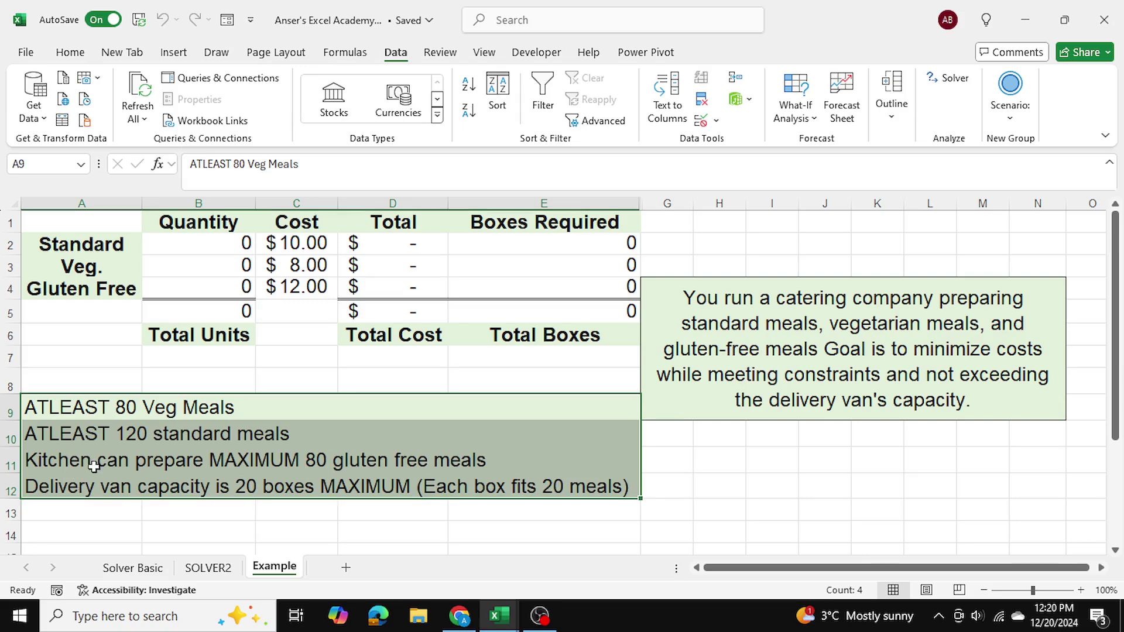
pyautogui.click(773, 485)
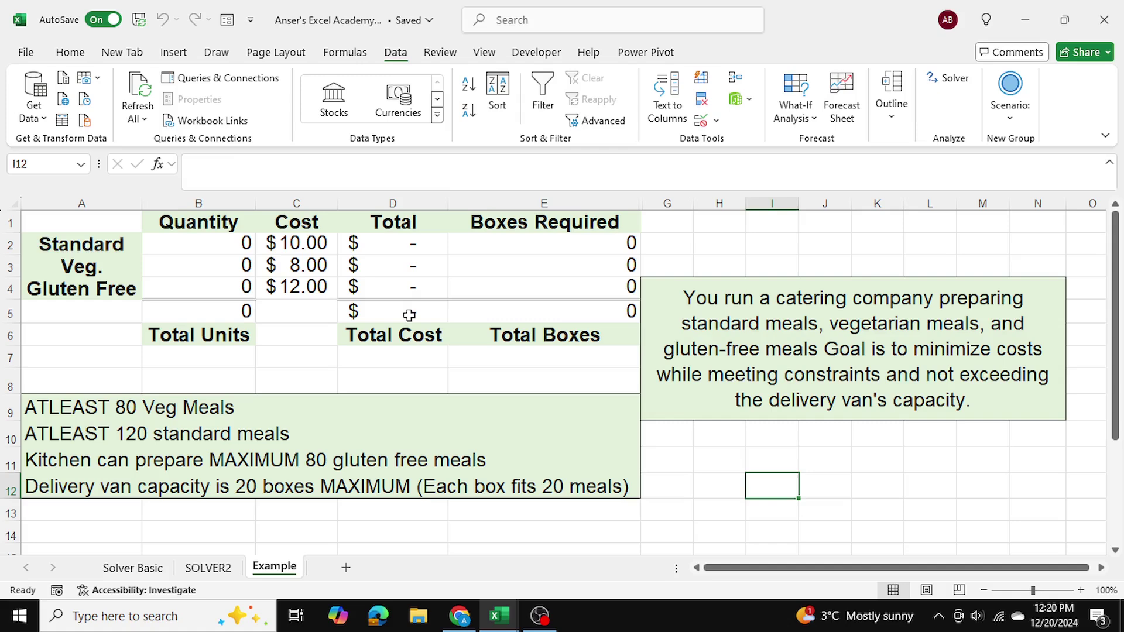
# Step: Inspect the D5 total cost formula, the Boxes Required column and the 80 Veg meals constraint
pyautogui.click(408, 320)
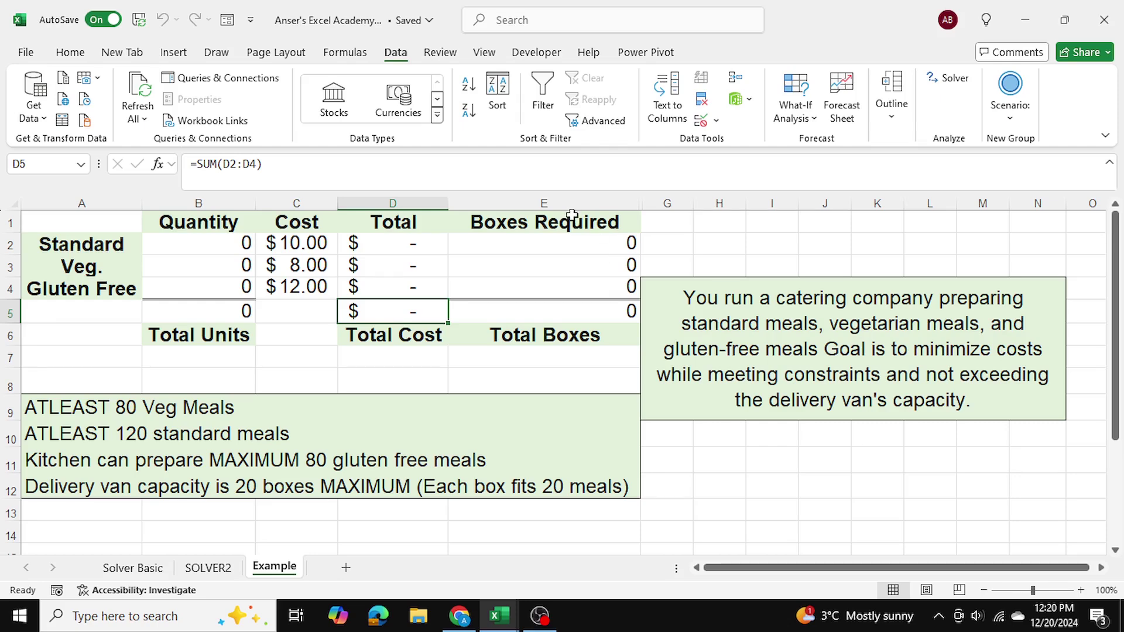
pyautogui.moveTo(573, 217); pyautogui.dragTo(559, 322)
pyautogui.click(748, 479)
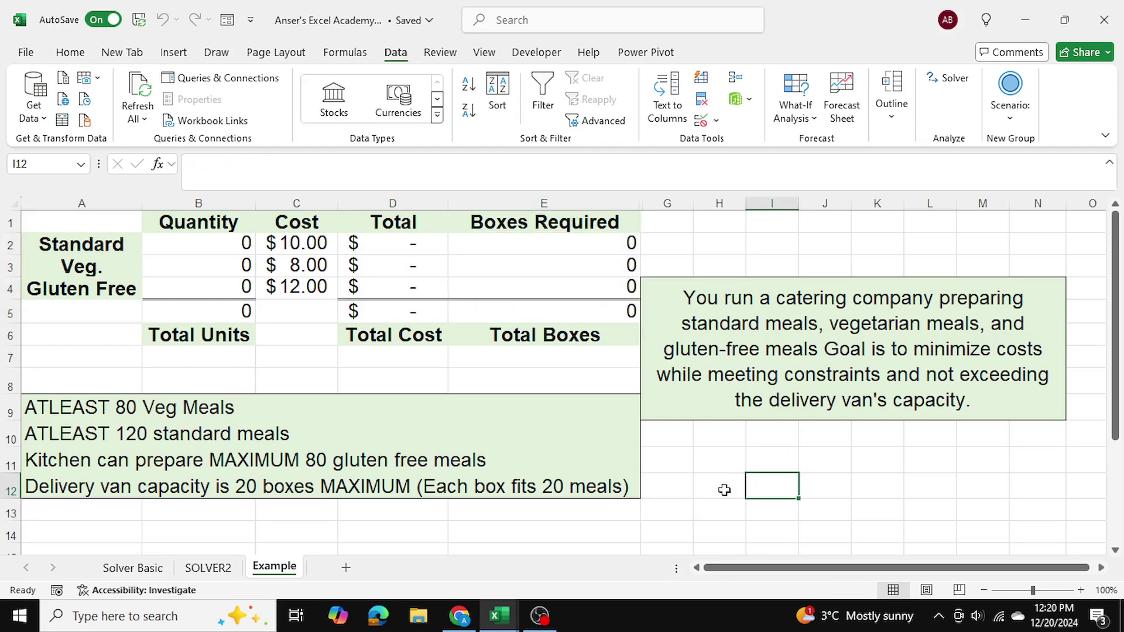
pyautogui.click(93, 413)
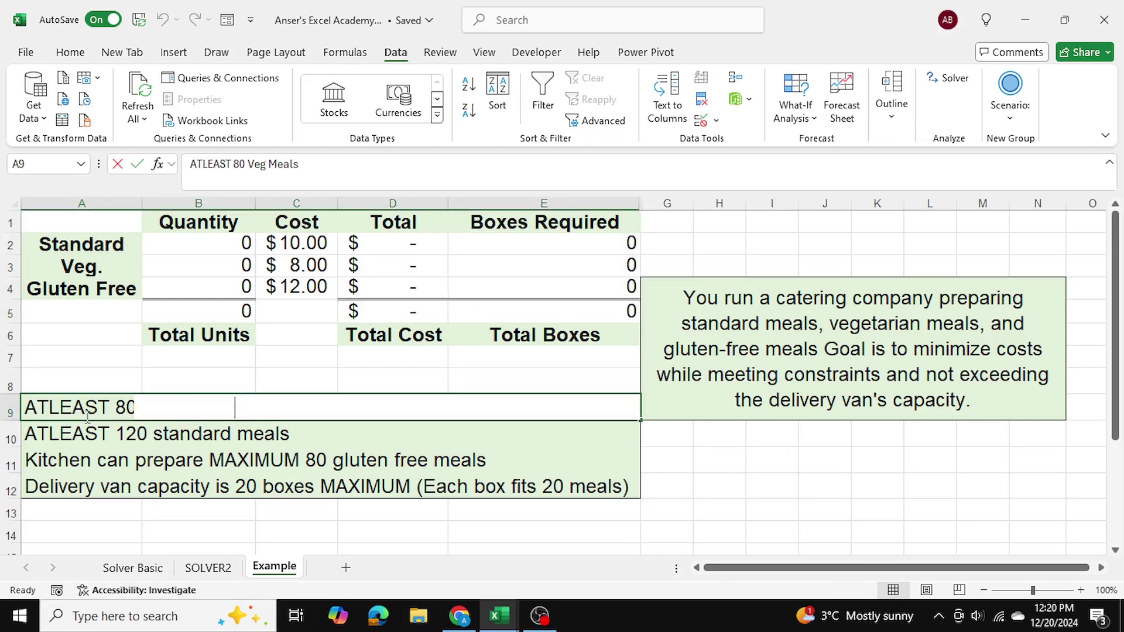
pyautogui.click(150, 372)
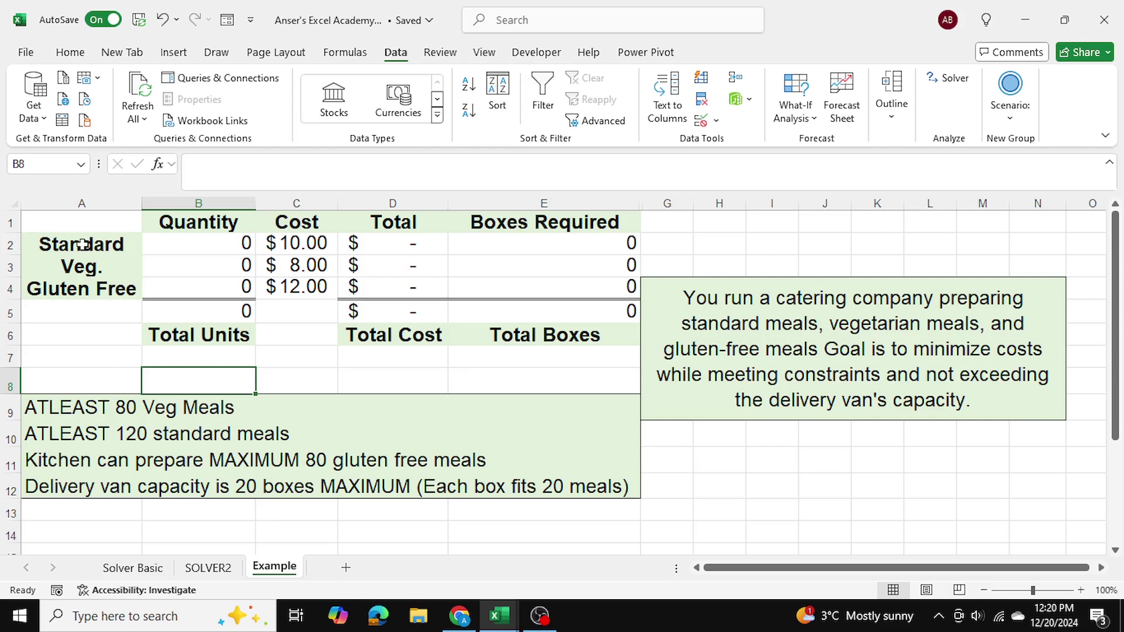
# Step: Compare the Standard, Veg. and Gluten Free quantity cells in B2:B4
pyautogui.moveTo(70, 269); pyautogui.dragTo(207, 266)
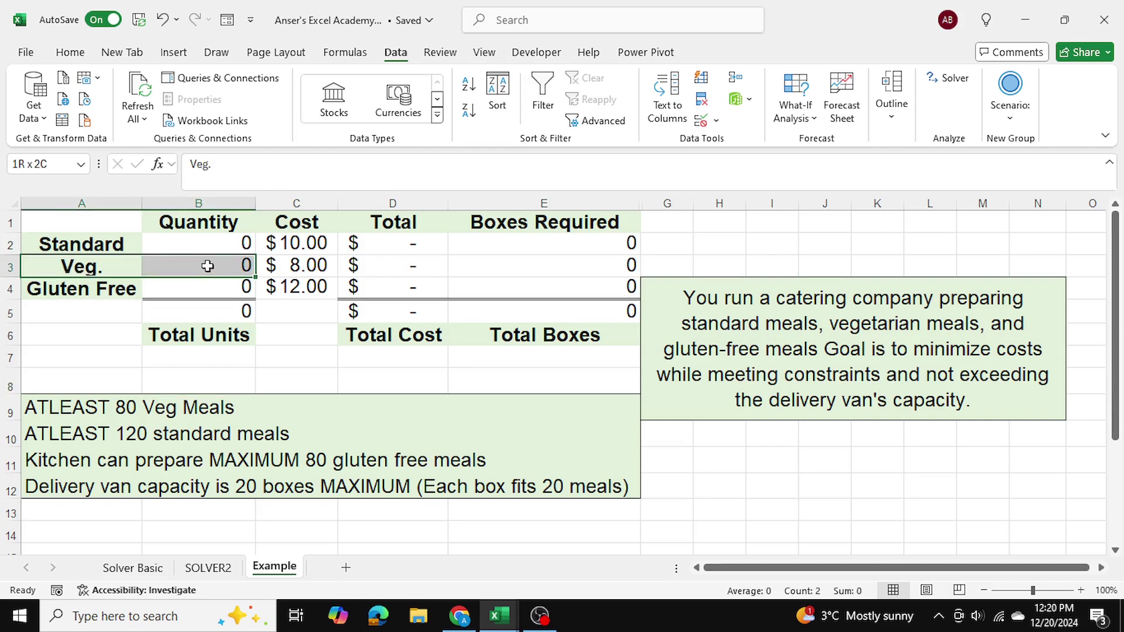
pyautogui.click(222, 266)
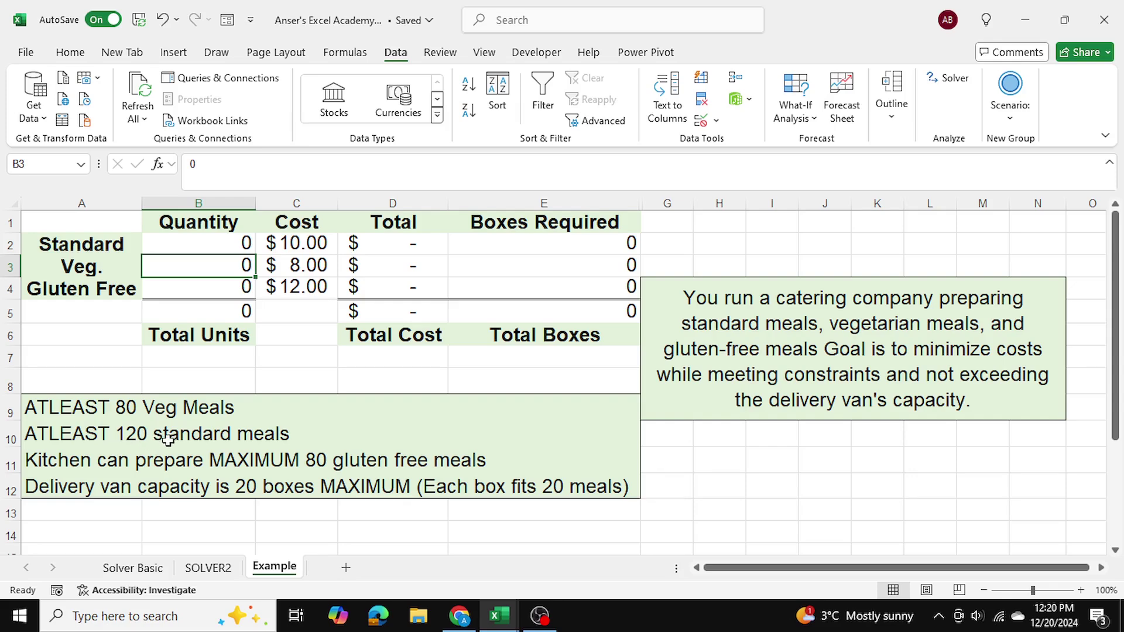
pyautogui.click(158, 246)
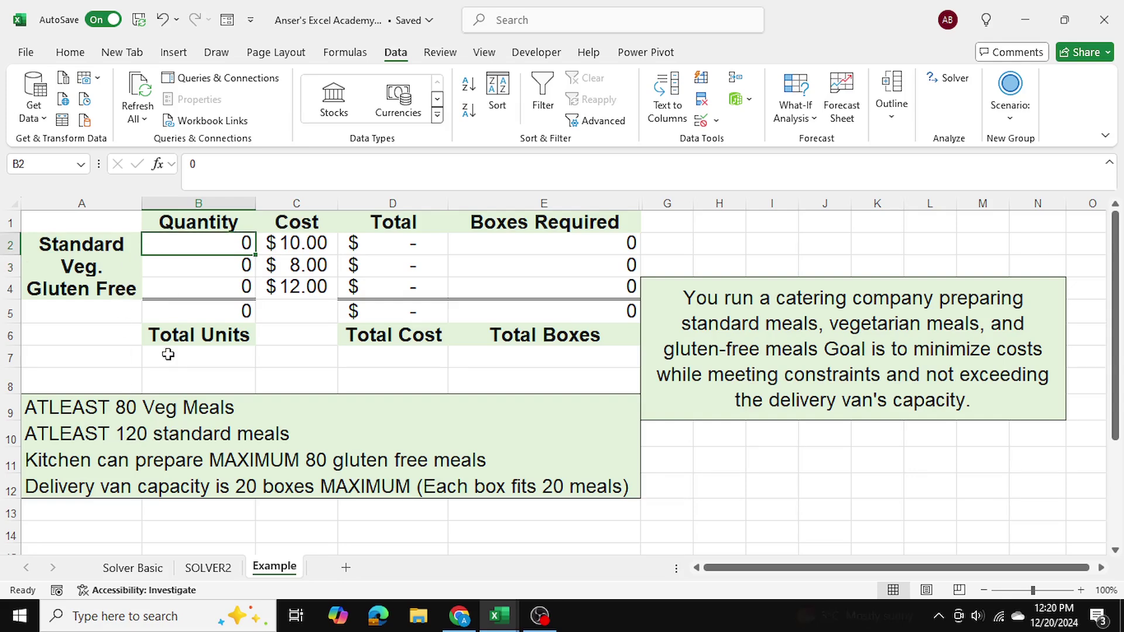
pyautogui.click(219, 465)
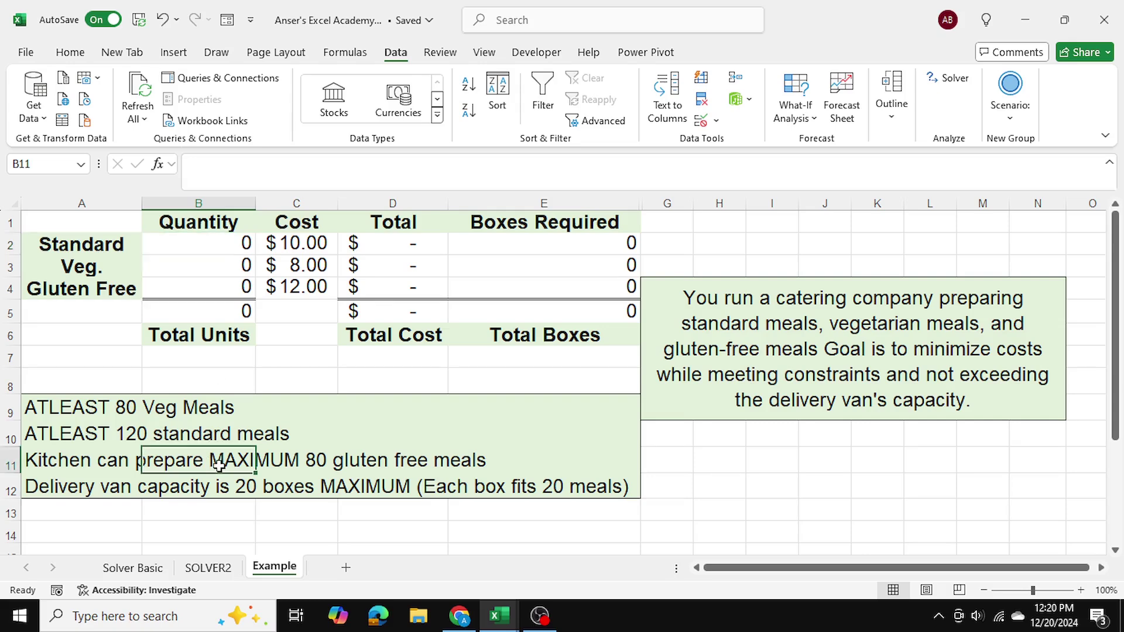
pyautogui.click(196, 285)
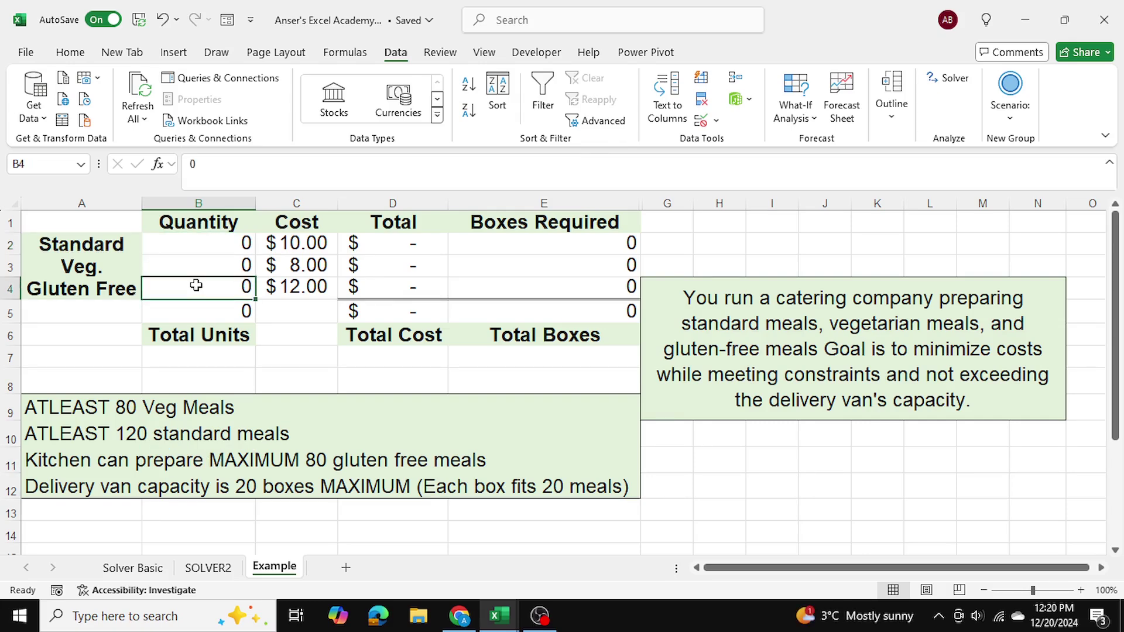
pyautogui.click(218, 244)
pyautogui.click(208, 269)
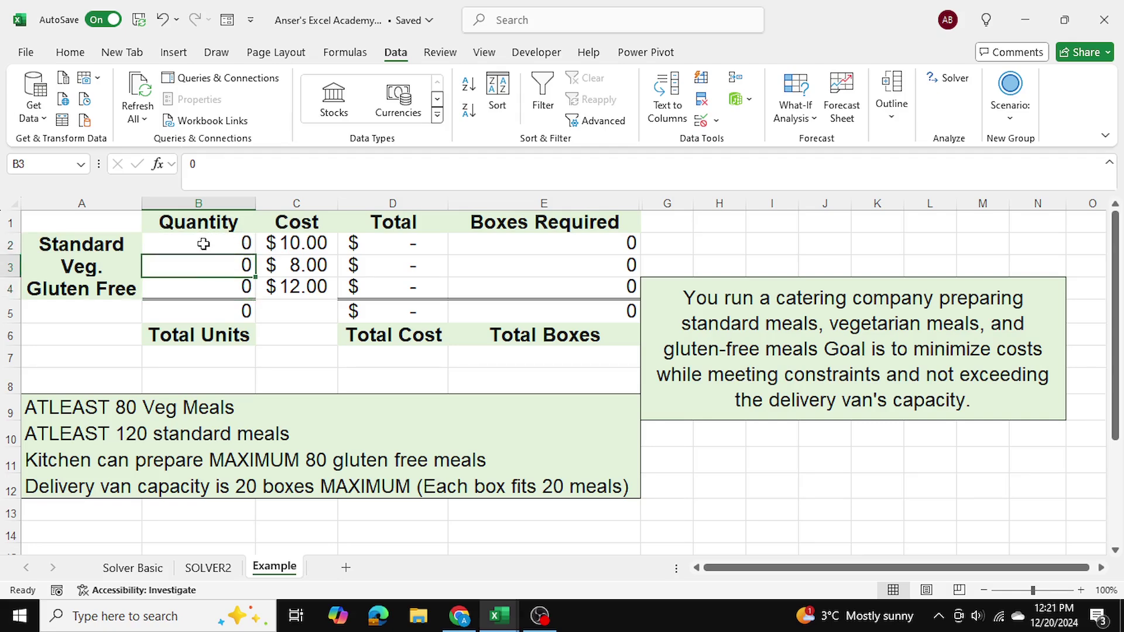
pyautogui.click(203, 243)
pyautogui.click(204, 270)
pyautogui.click(202, 242)
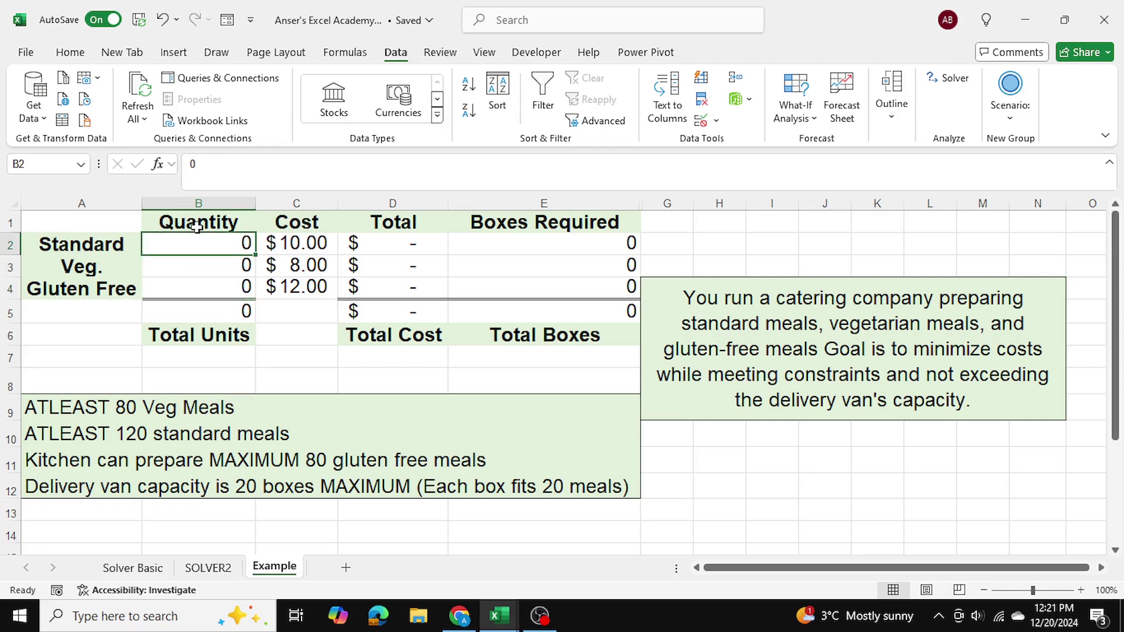
# Step: Check the Standard meal cost in C2, the line total in D2 and the D5 total cost
pyautogui.click(296, 243)
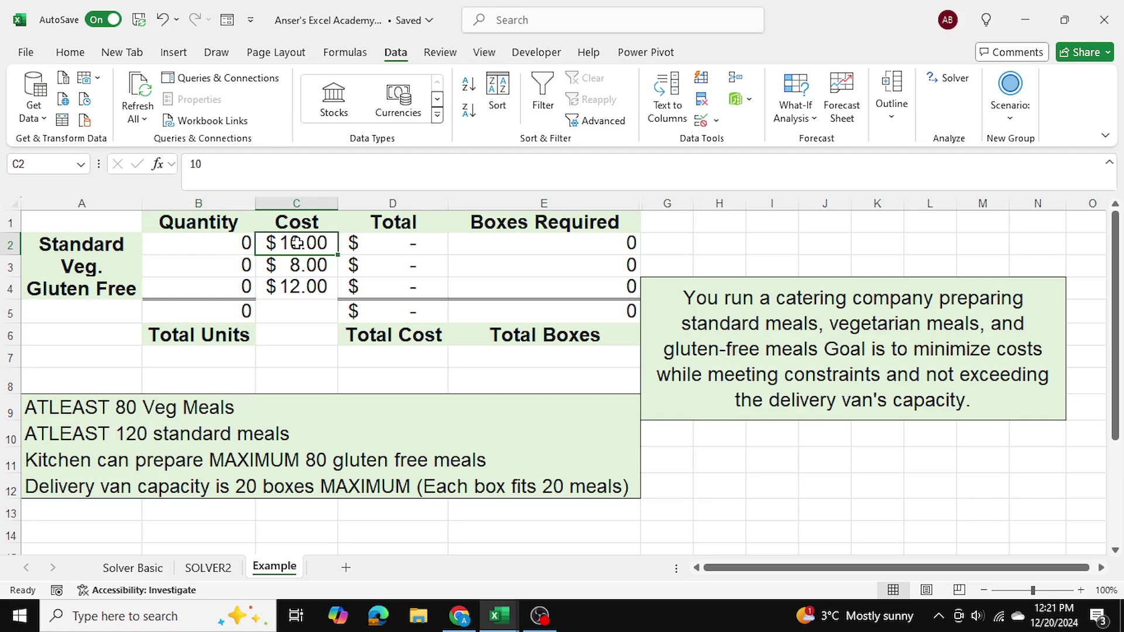
pyautogui.click(384, 243)
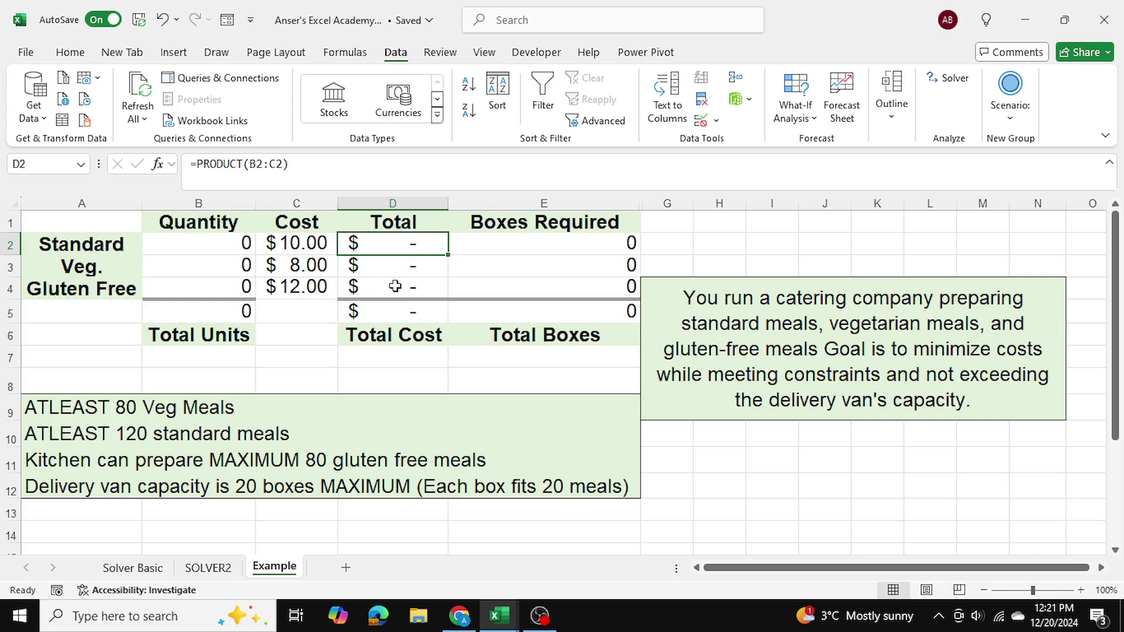
pyautogui.click(401, 317)
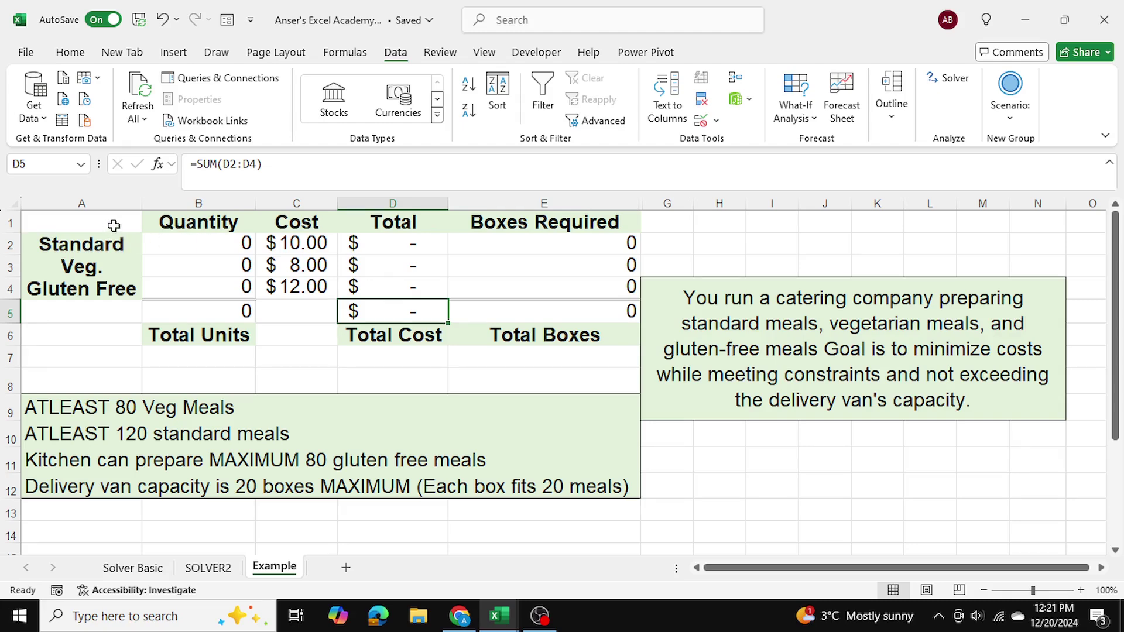
pyautogui.moveTo(114, 229); pyautogui.dragTo(346, 328)
pyautogui.click(785, 484)
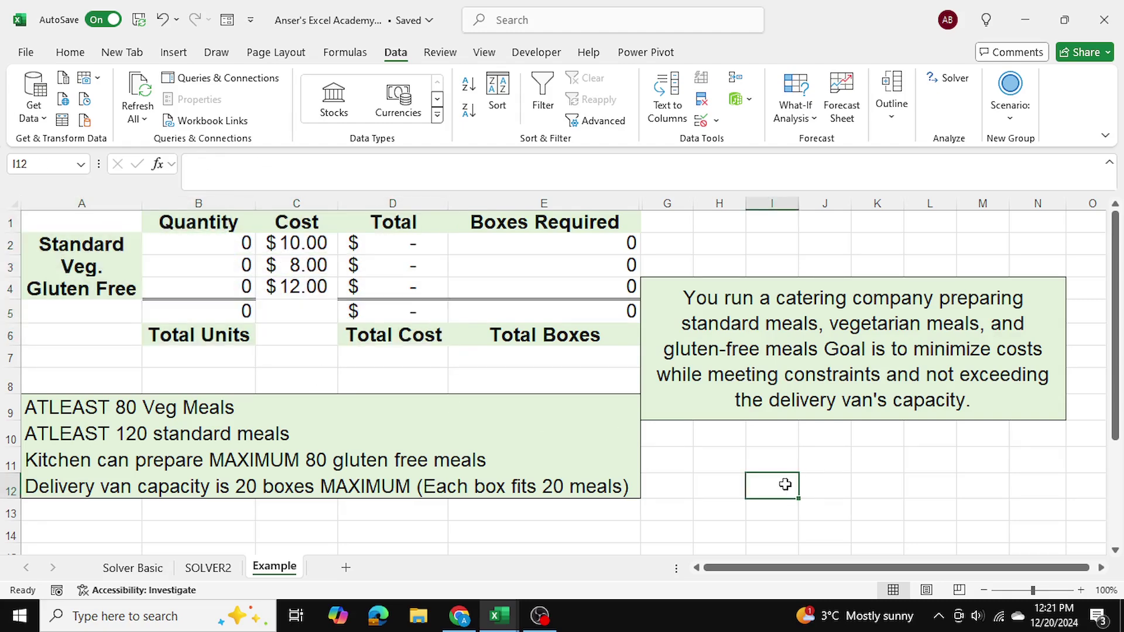
# Step: Inspect the E5 total boxes, E2 boxes rounding and B5 Total Units formulas
pyautogui.click(549, 308)
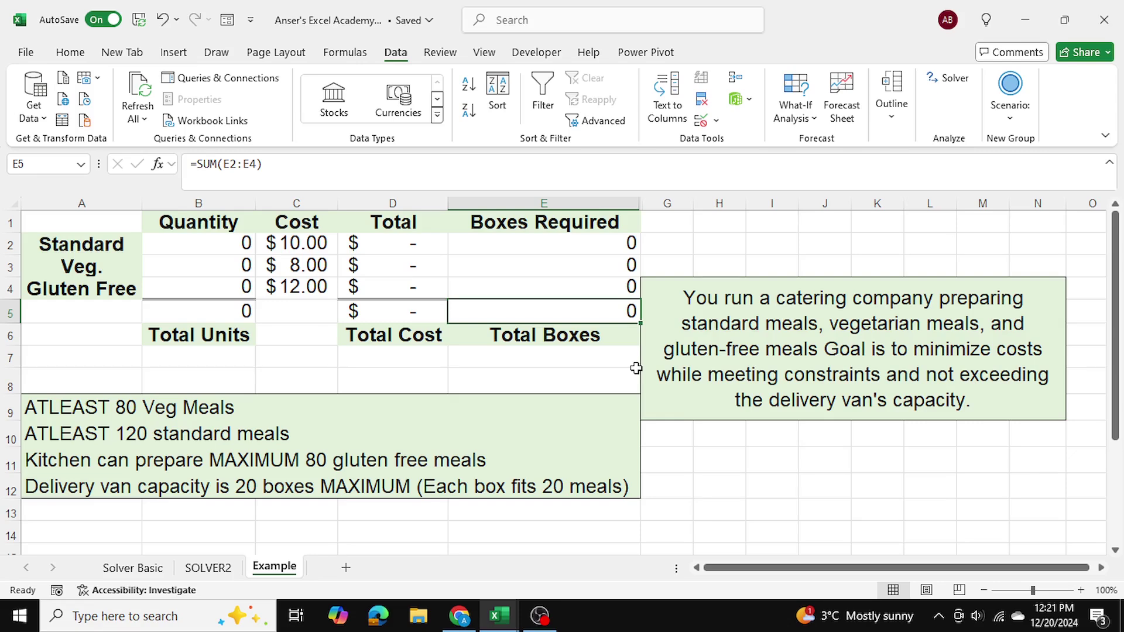
pyautogui.click(523, 249)
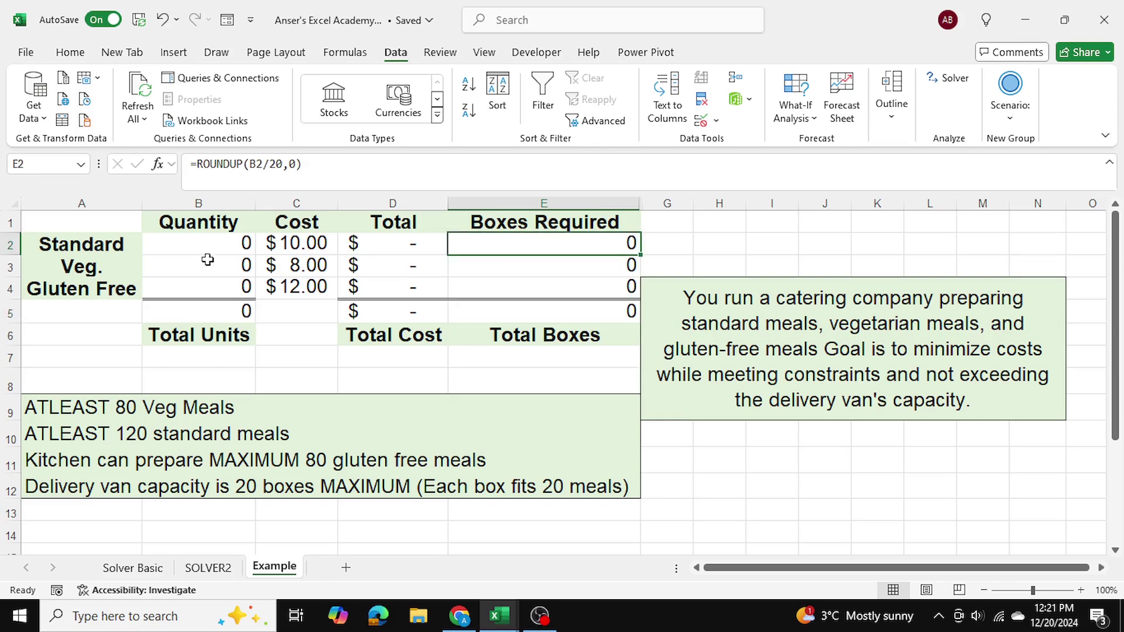
pyautogui.click(196, 314)
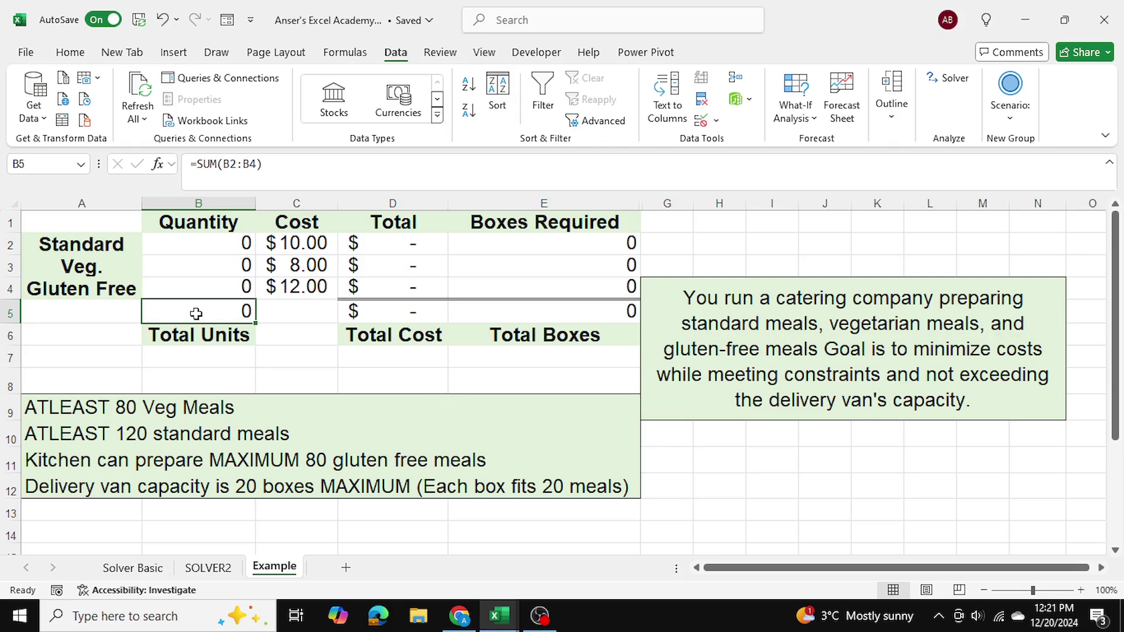
pyautogui.click(762, 463)
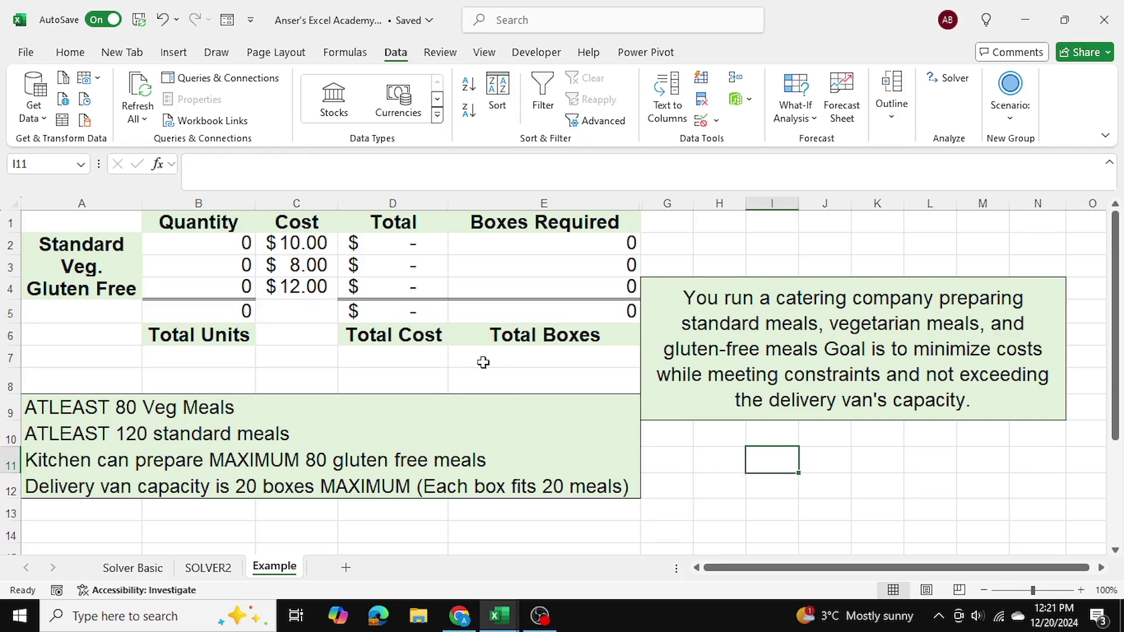
pyautogui.click(217, 312)
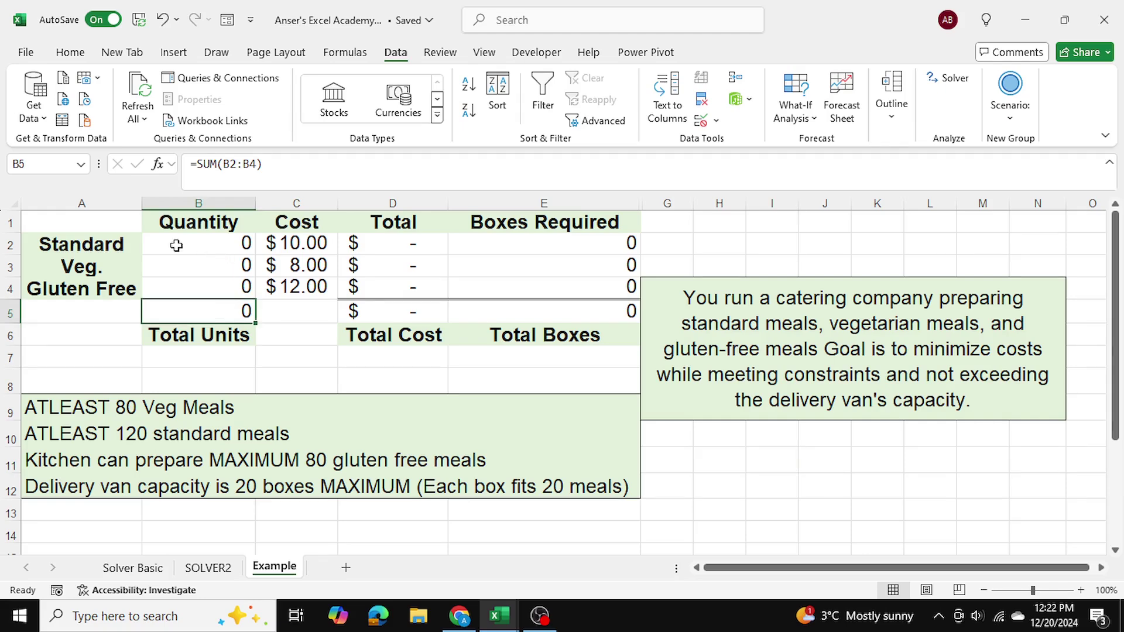
pyautogui.click(98, 242)
pyautogui.click(105, 267)
pyautogui.click(107, 286)
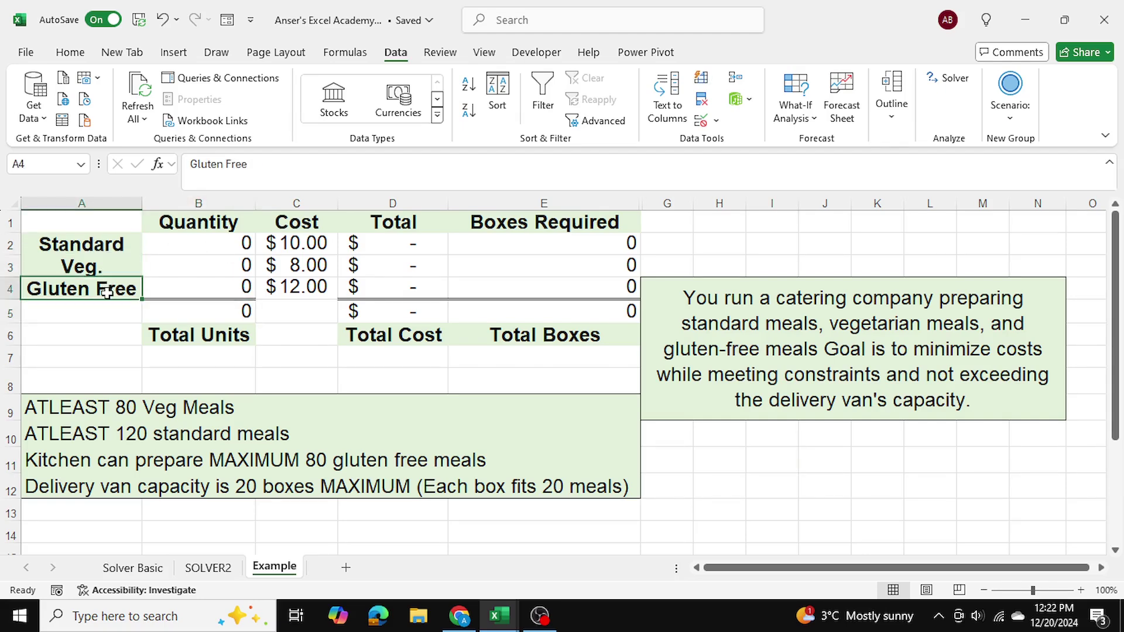
pyautogui.click(203, 308)
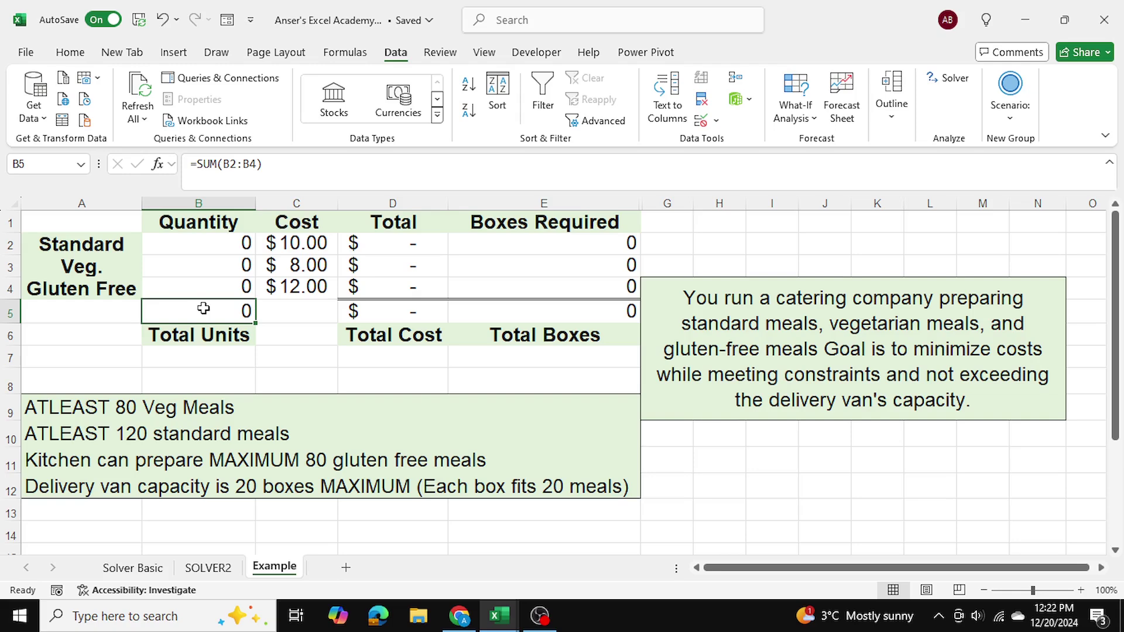
# Step: Trace the Total Boxes sum through E2 and quantity B2, then check the Total Cost sum
pyautogui.click(529, 306)
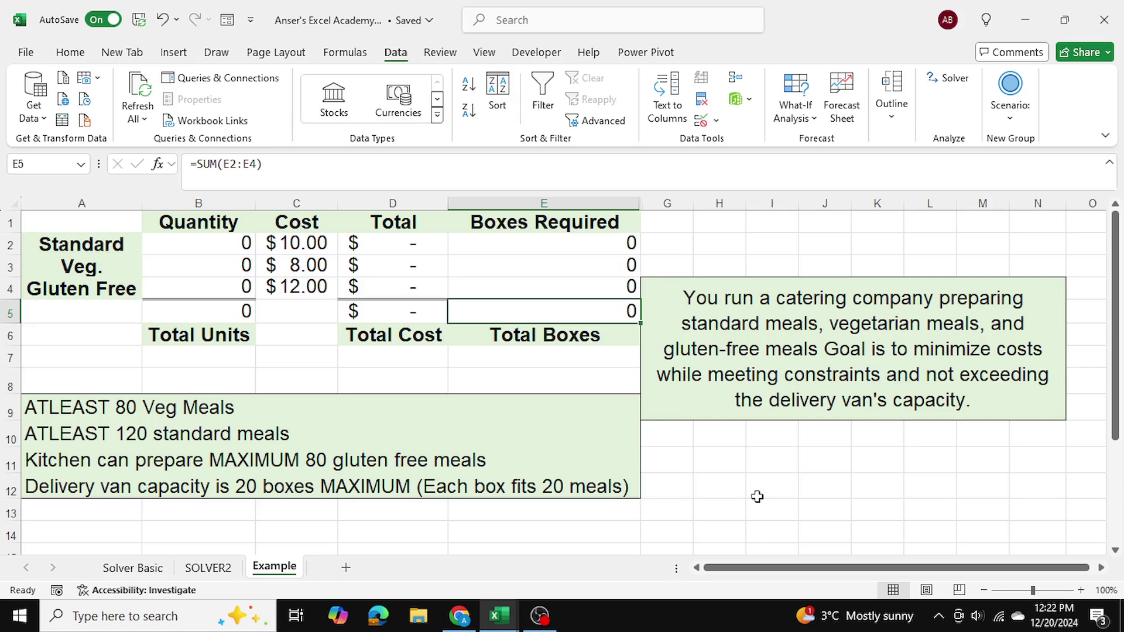
pyautogui.click(476, 247)
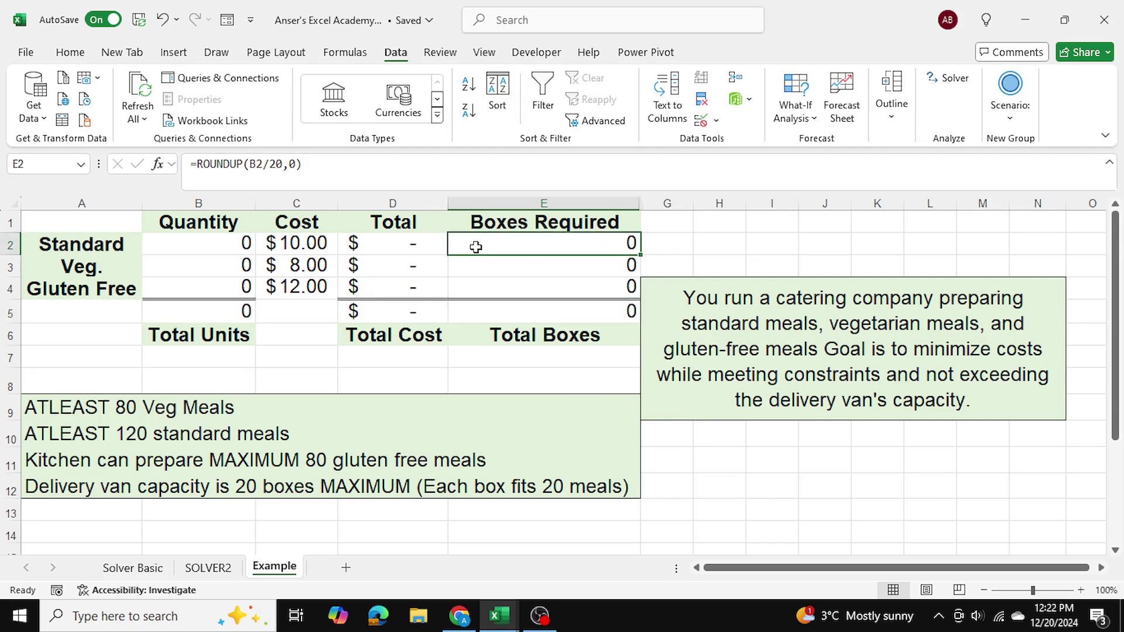
pyautogui.click(196, 240)
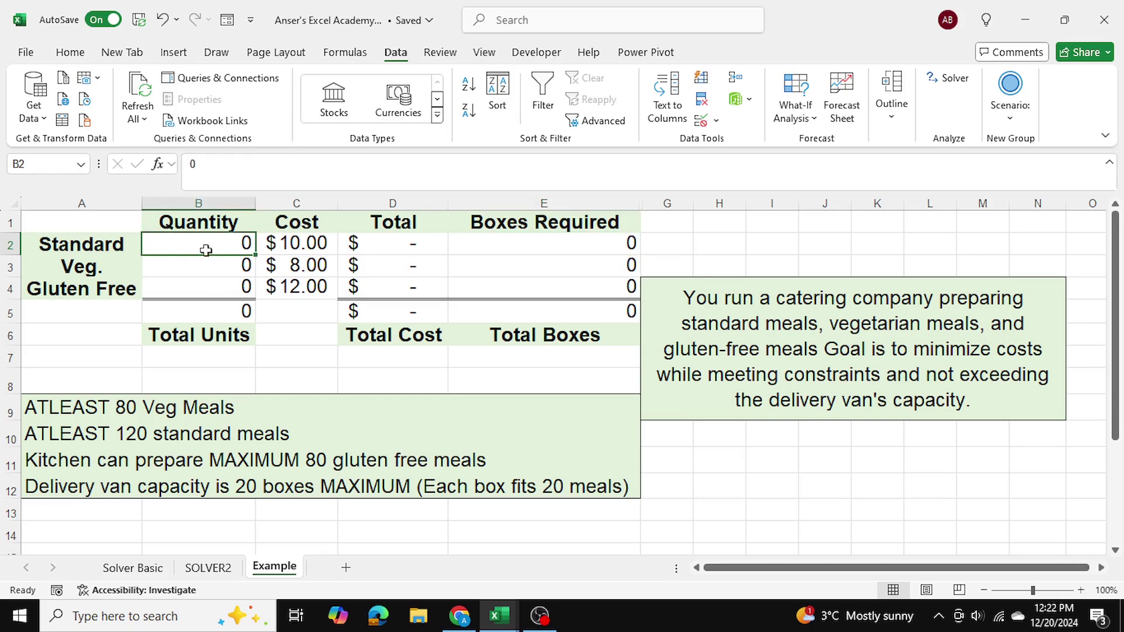
pyautogui.click(513, 249)
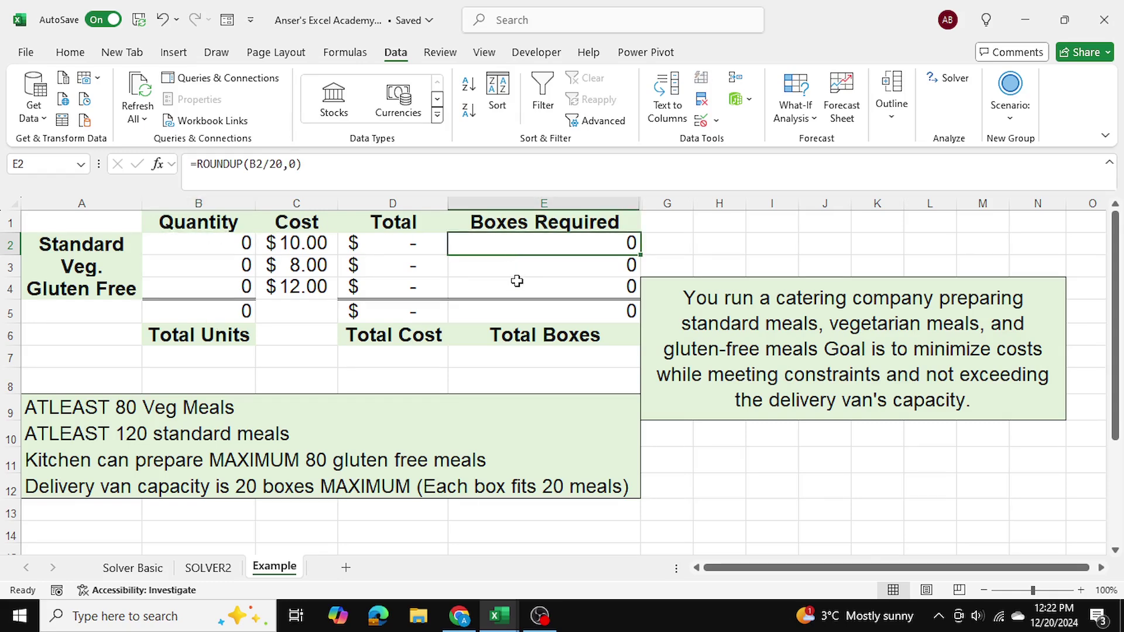
pyautogui.click(514, 316)
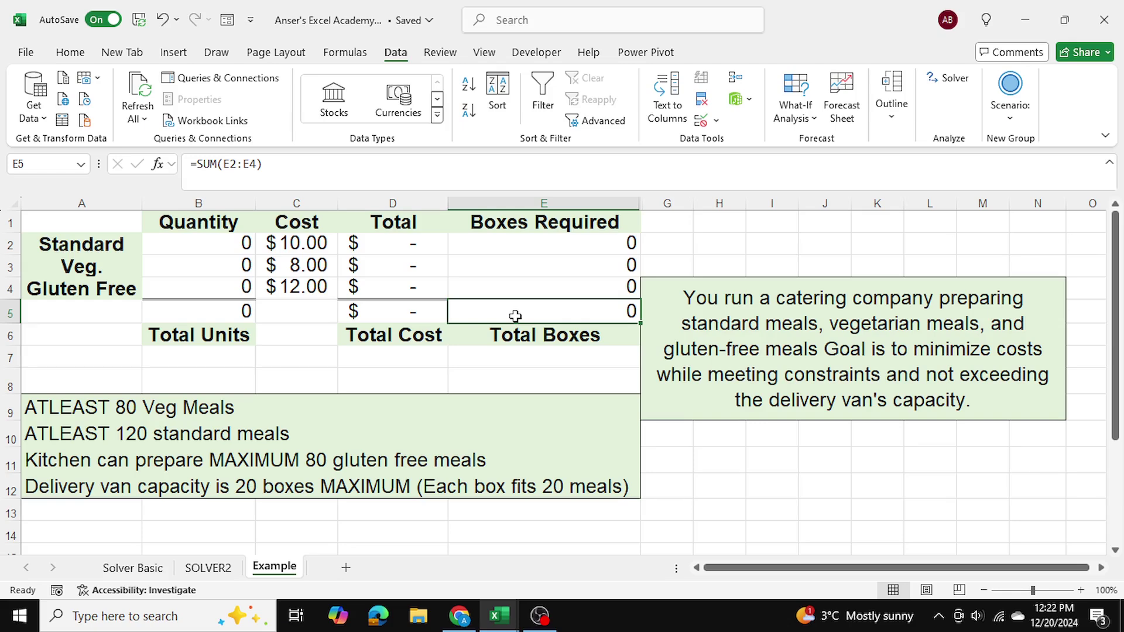
pyautogui.click(753, 483)
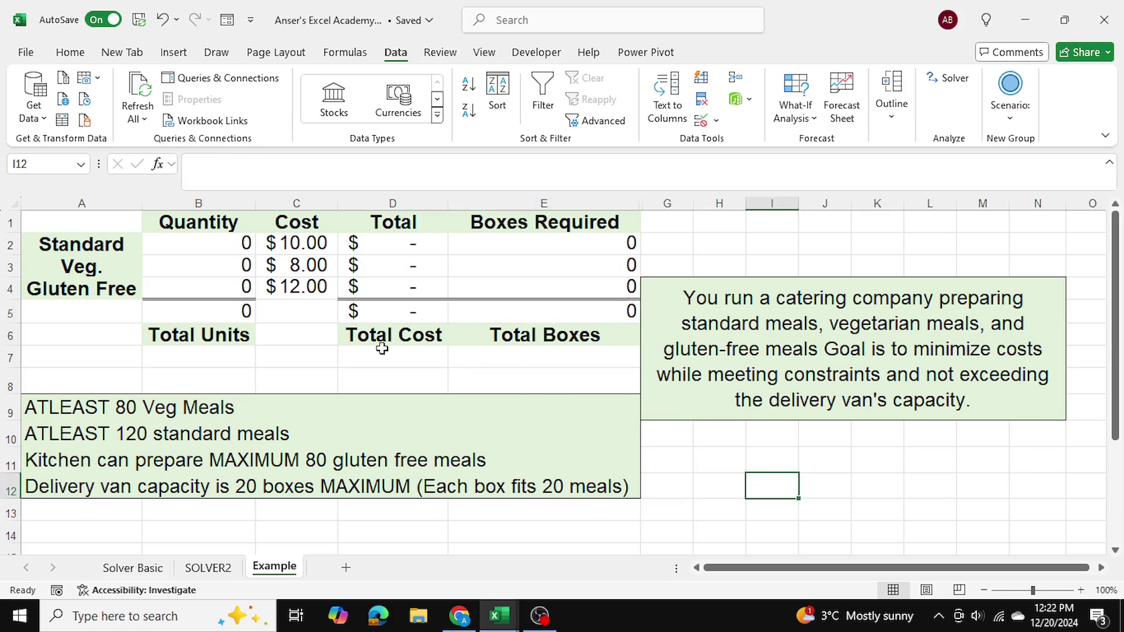
pyautogui.click(392, 312)
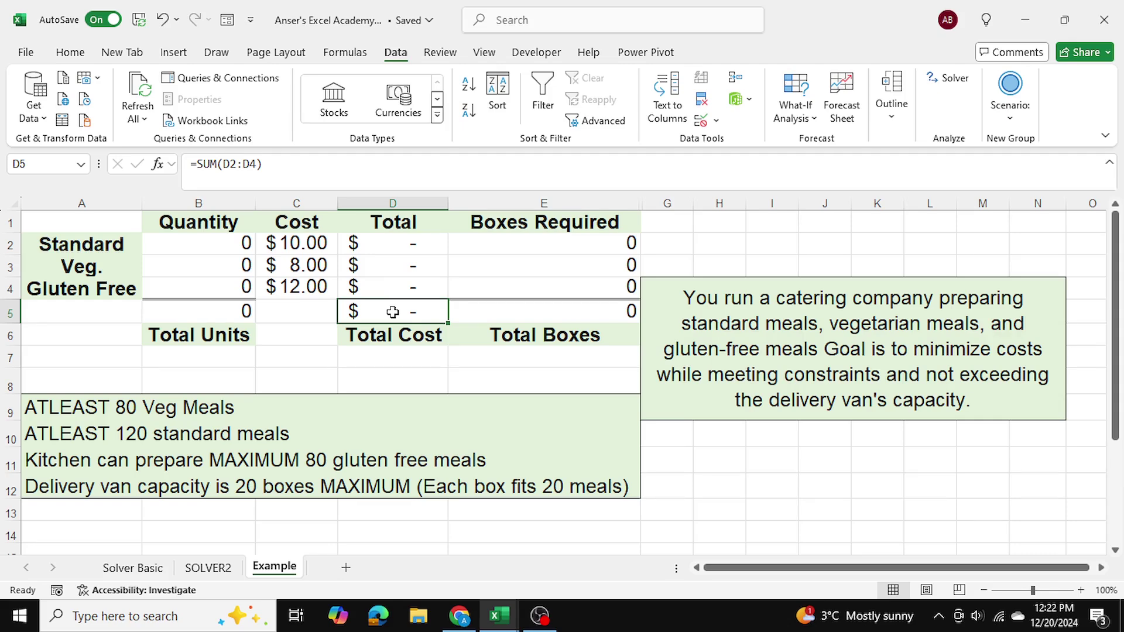
pyautogui.click(792, 484)
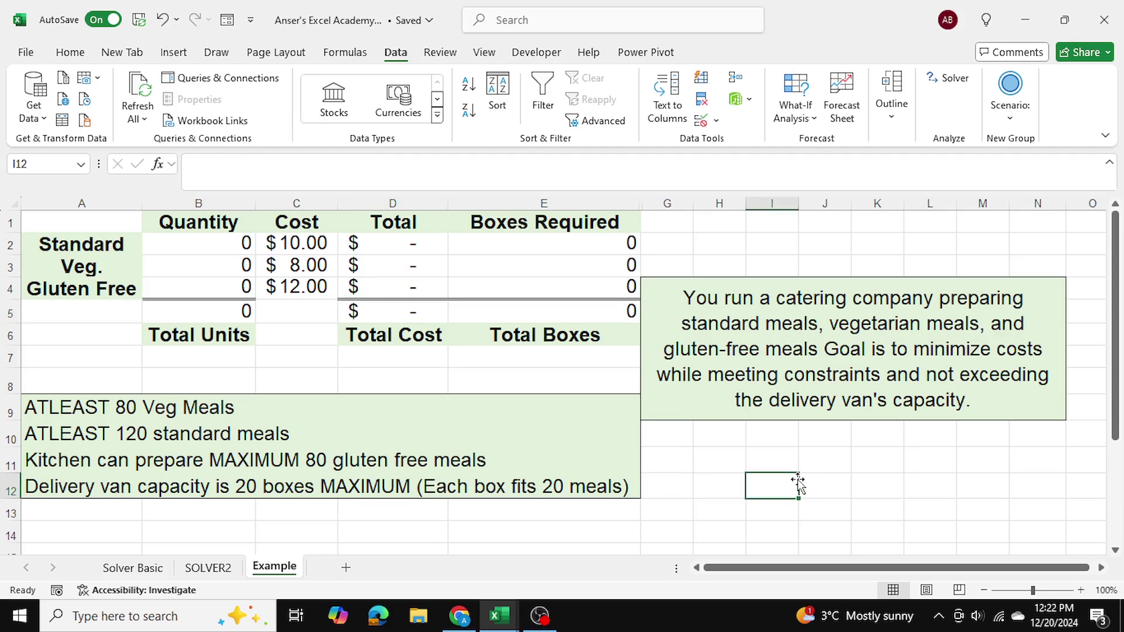
pyautogui.click(862, 459)
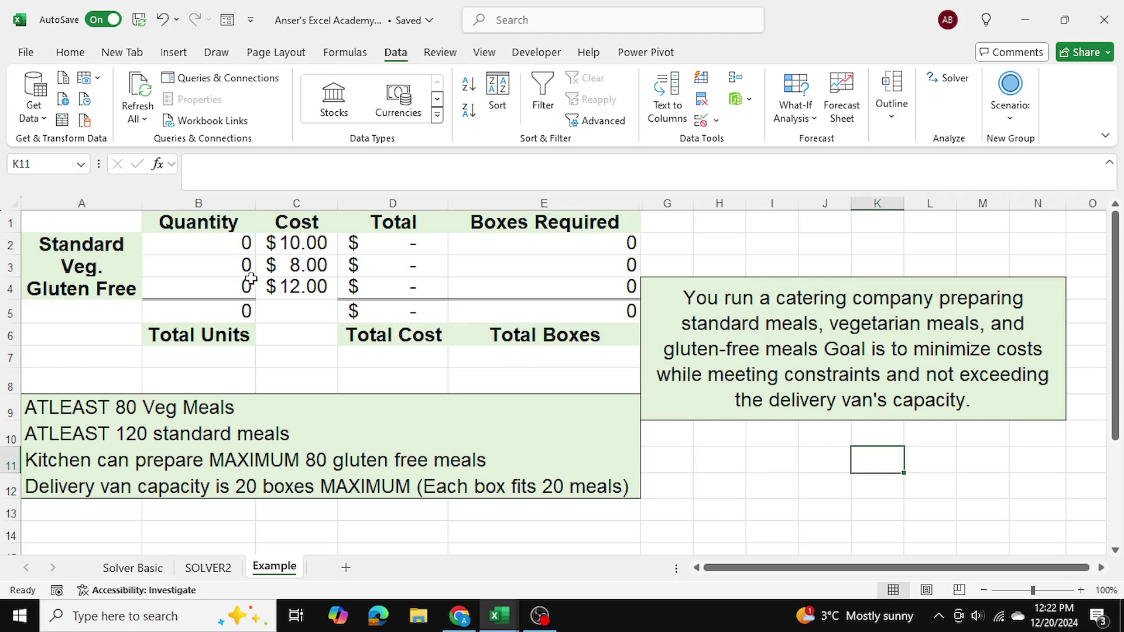
# Step: Make the Veg. row 3 taller and check the gluten-free total formula in D4
pyautogui.click(239, 244)
pyautogui.click(238, 261)
pyautogui.click(240, 287)
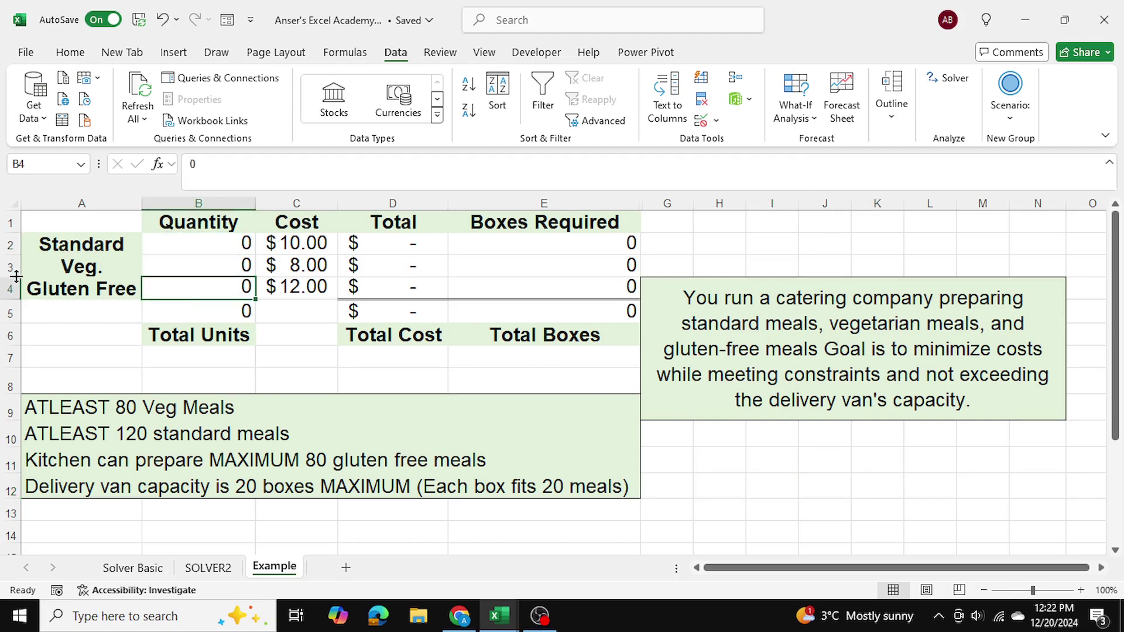
pyautogui.moveTo(15, 275); pyautogui.dragTo(16, 286)
pyautogui.click(369, 293)
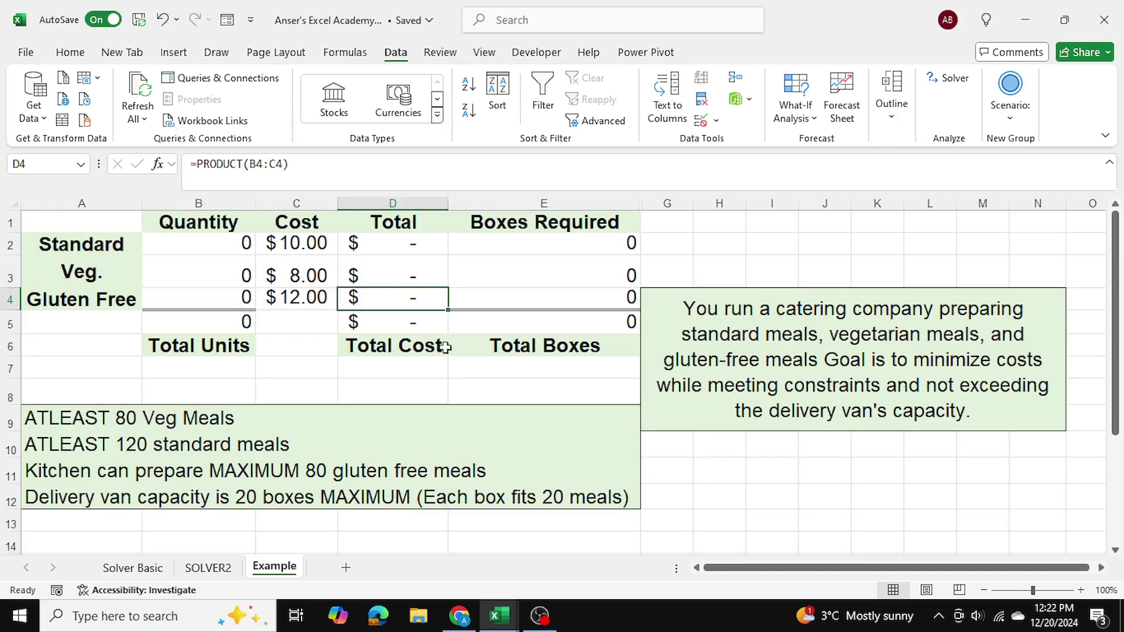
pyautogui.click(911, 491)
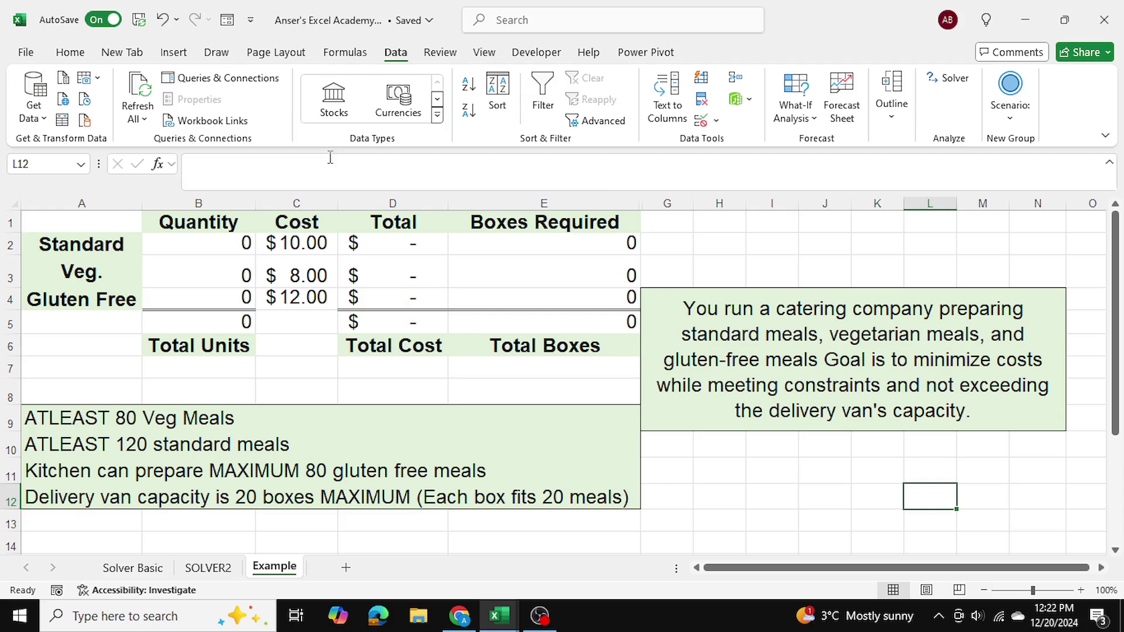
pyautogui.click(29, 53)
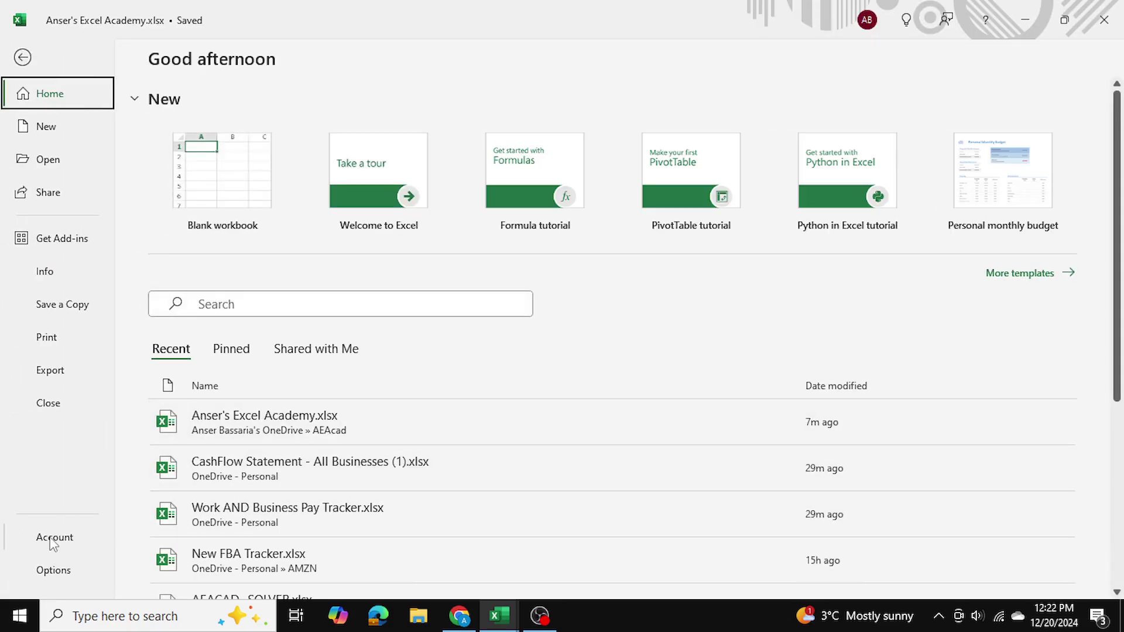
pyautogui.click(64, 577)
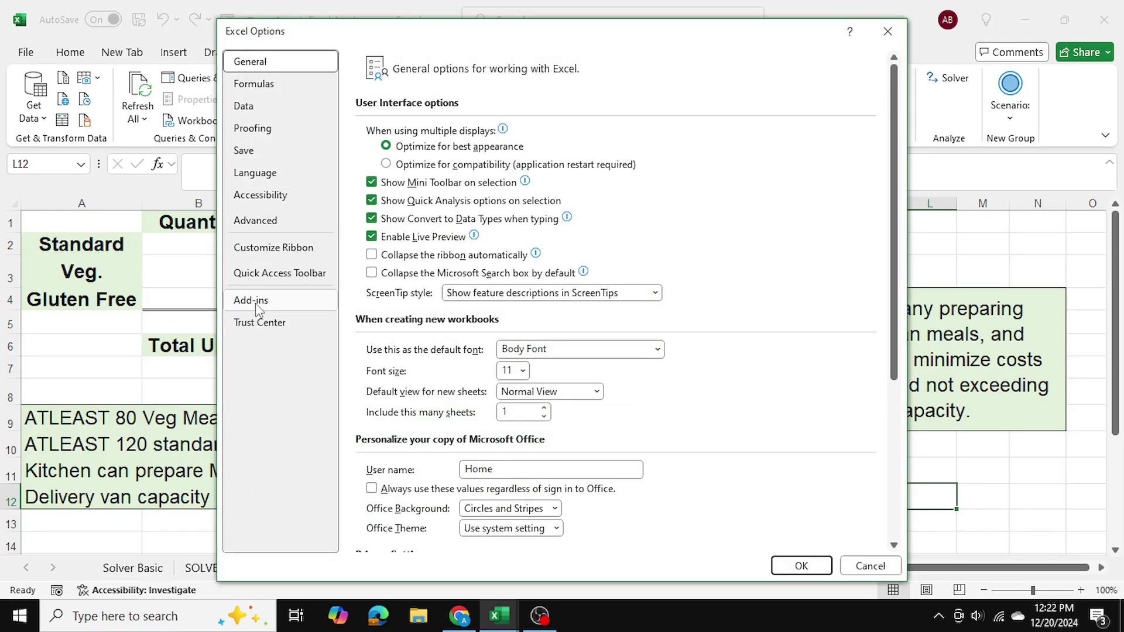
pyautogui.click(258, 306)
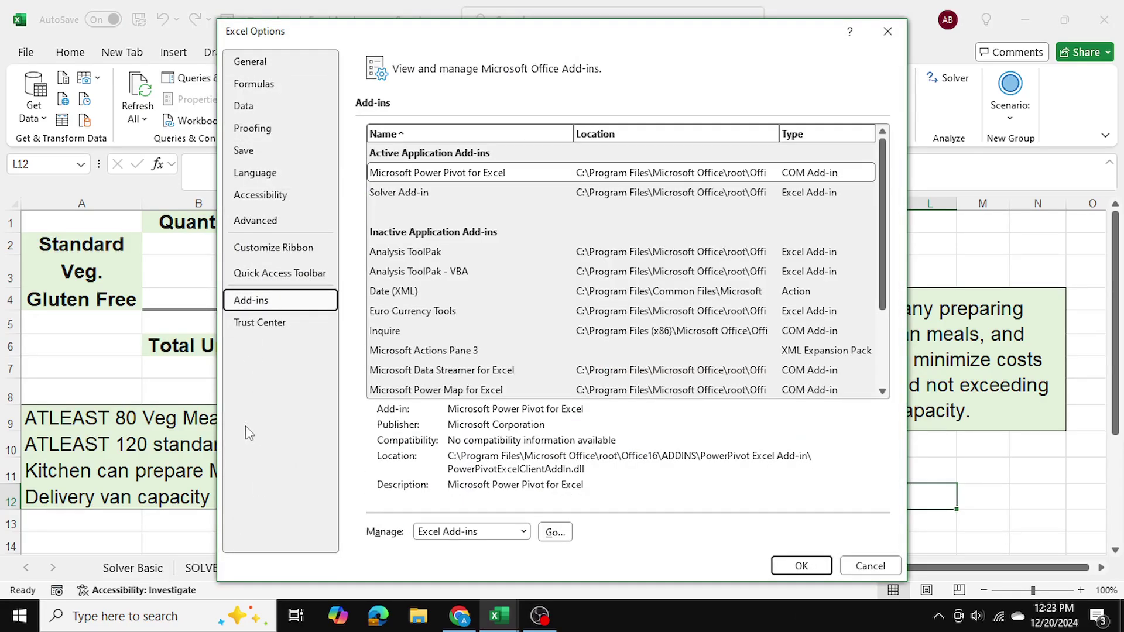
pyautogui.click(550, 534)
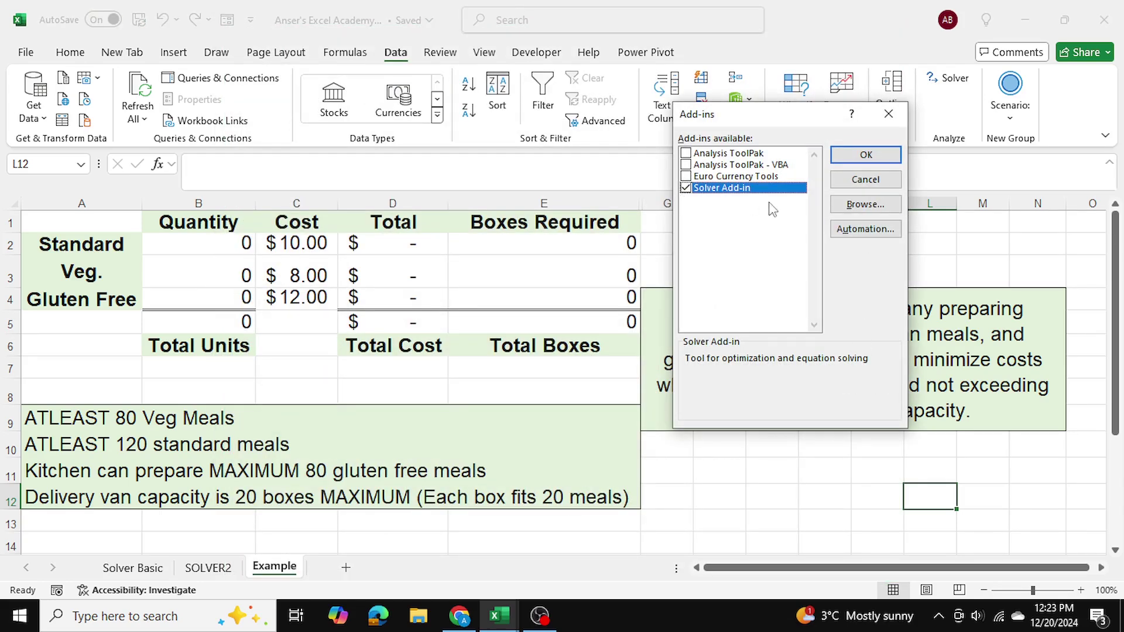
# Step: Open Solver and reset all of its existing settings
pyautogui.click(889, 114)
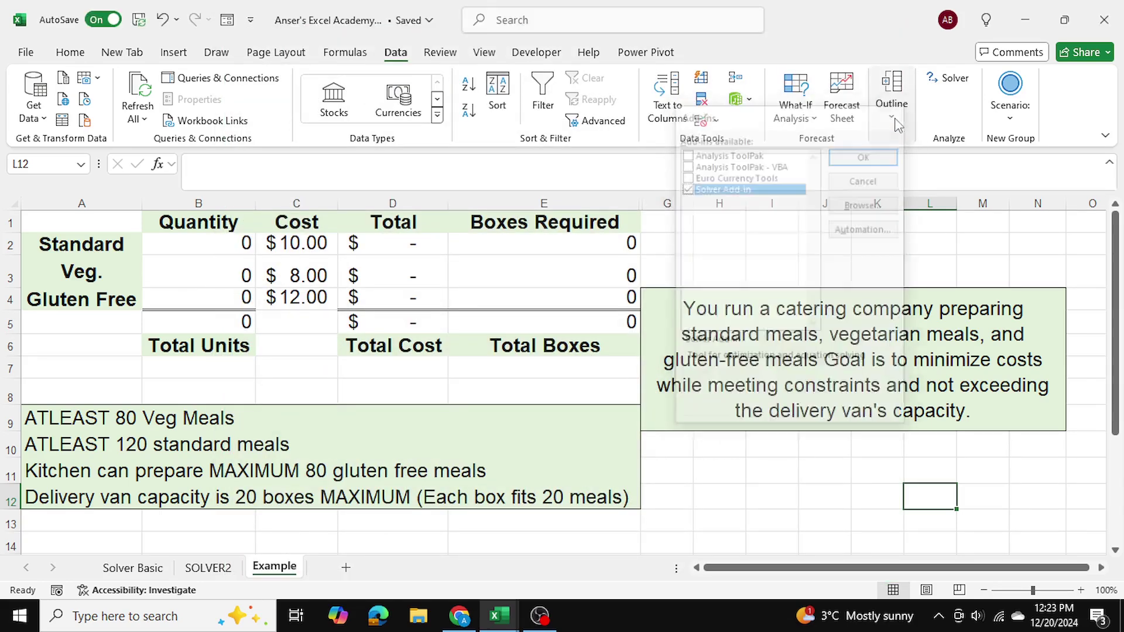
pyautogui.click(874, 242)
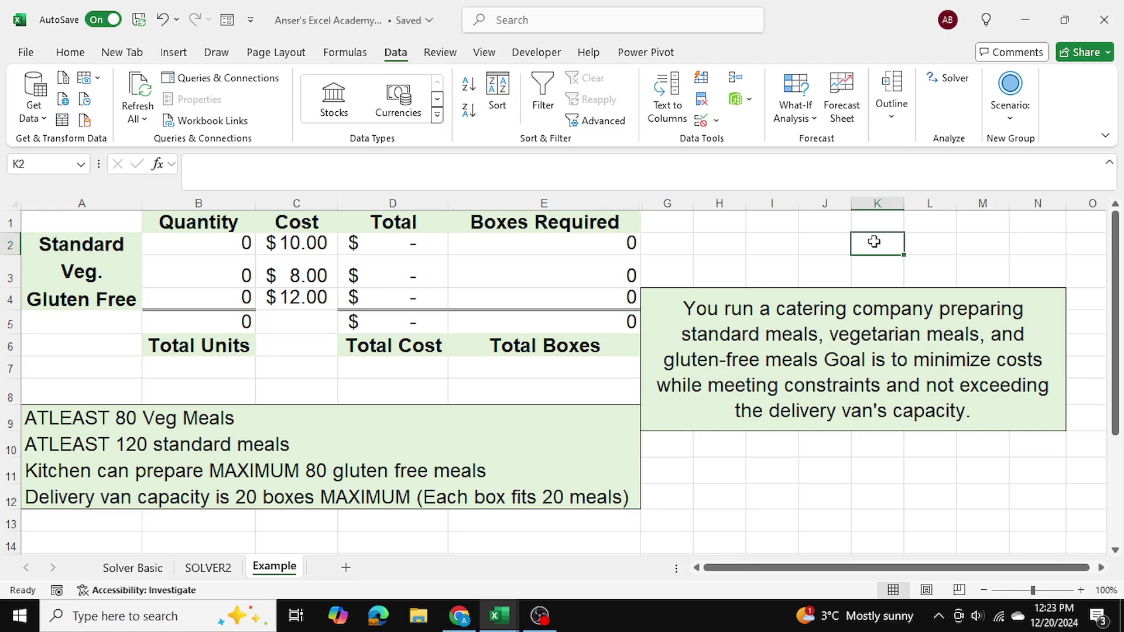
pyautogui.click(944, 81)
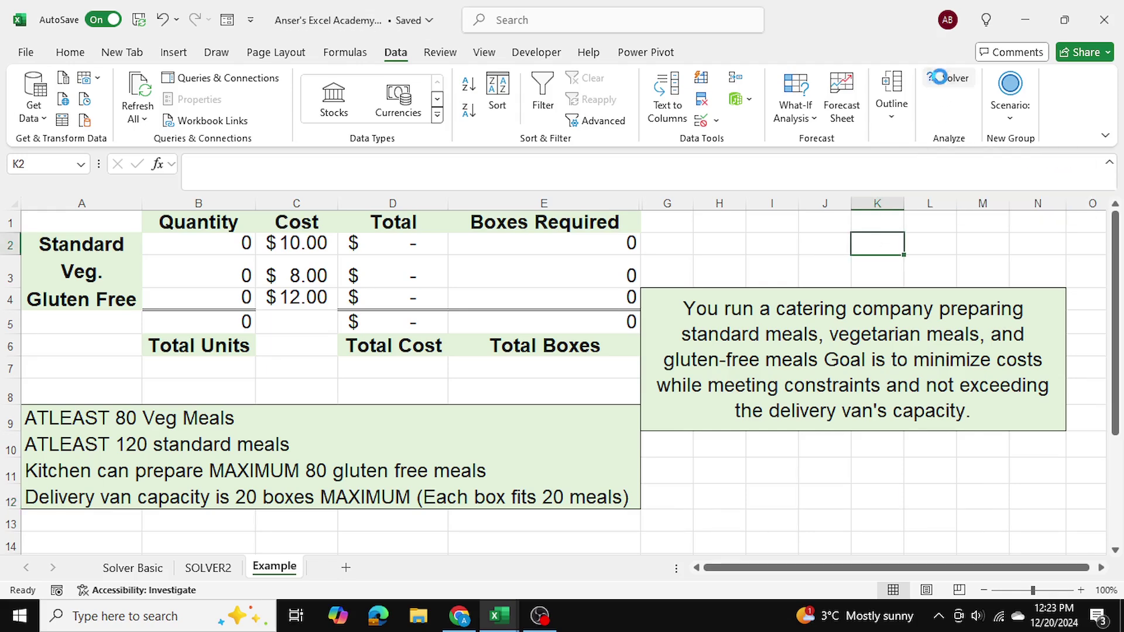
pyautogui.click(960, 298)
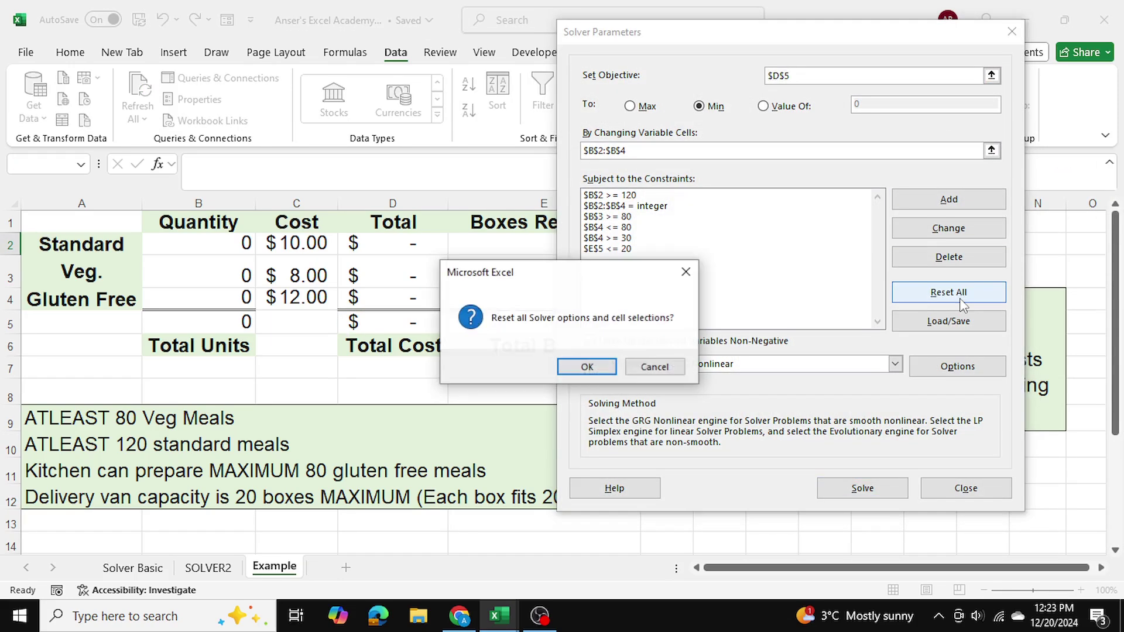
pyautogui.click(588, 369)
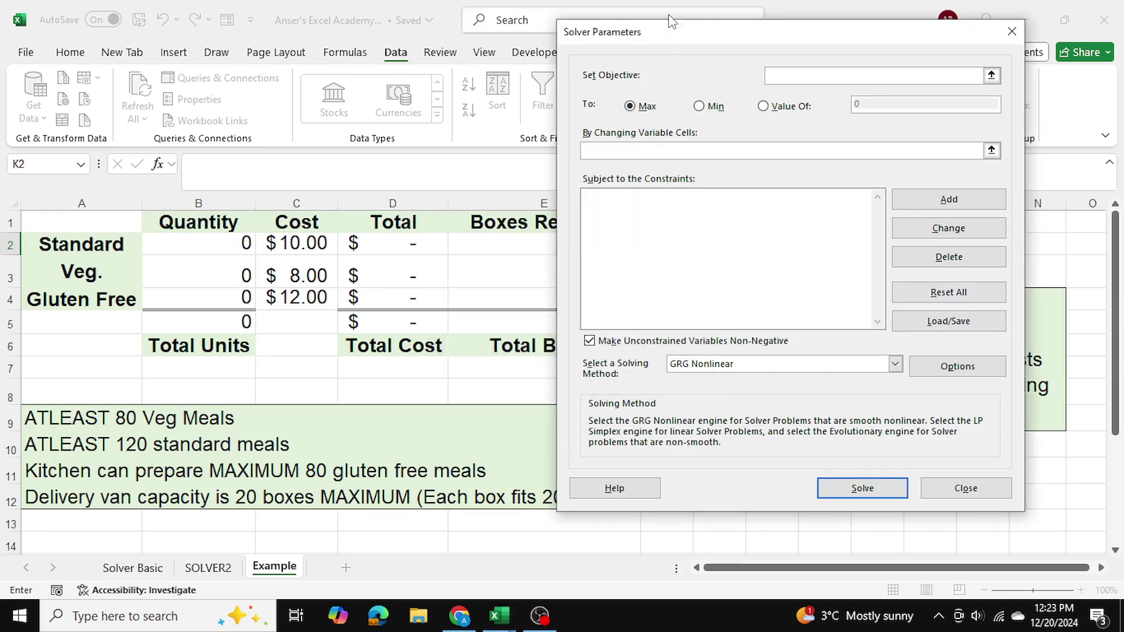
pyautogui.moveTo(663, 40); pyautogui.dragTo(637, 23)
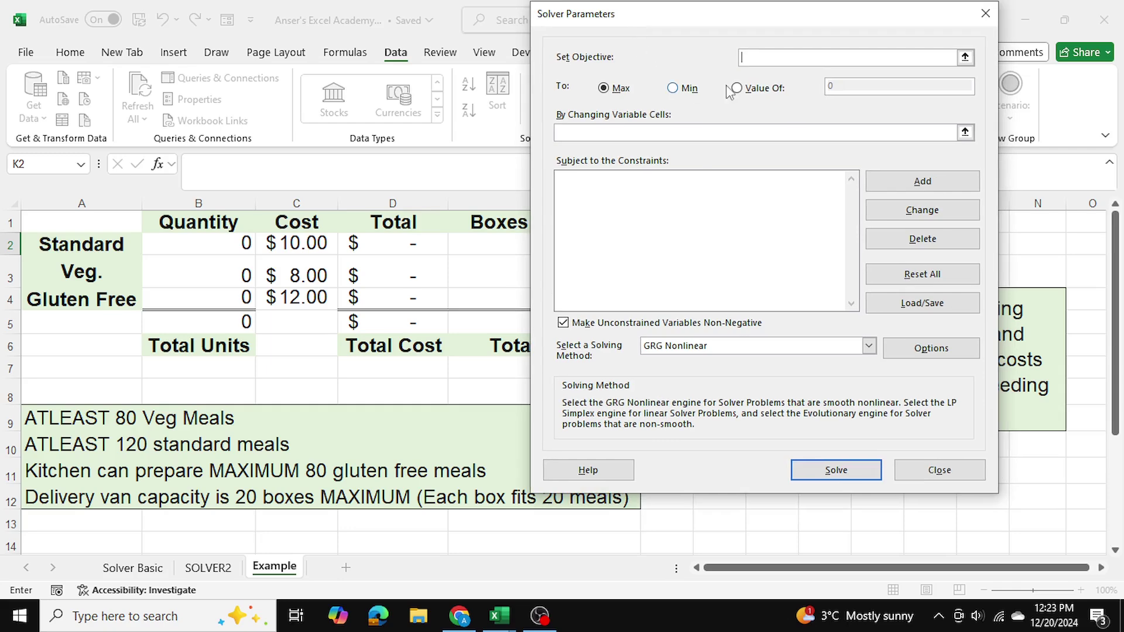
# Step: Set D5 as the objective to minimize, with B2:B4 as the variable cells
pyautogui.click(384, 325)
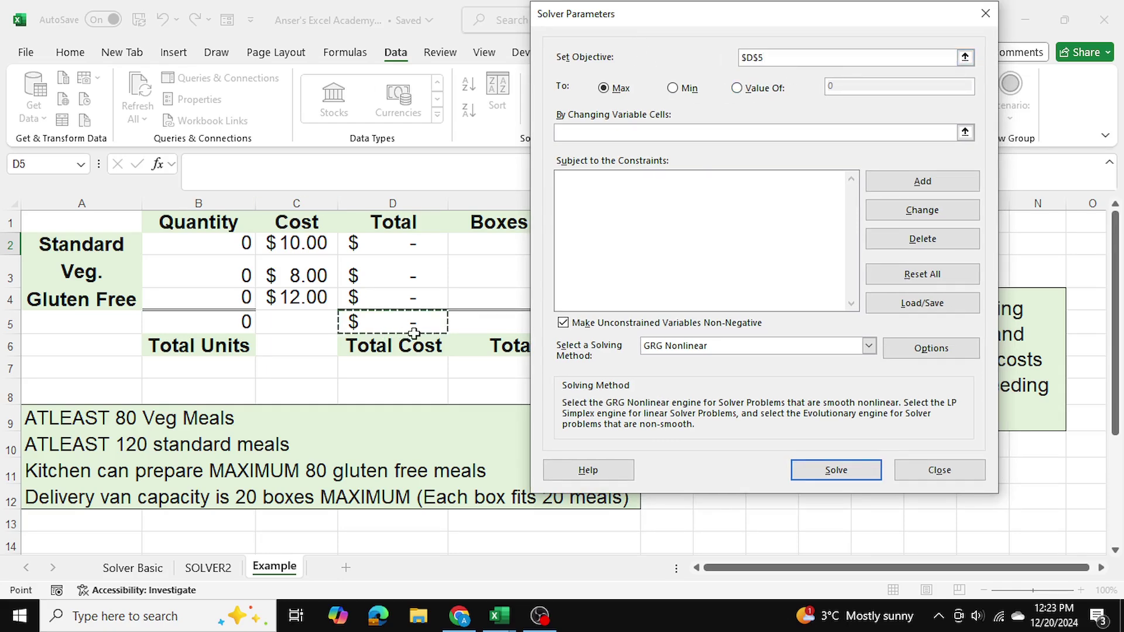
pyautogui.click(672, 88)
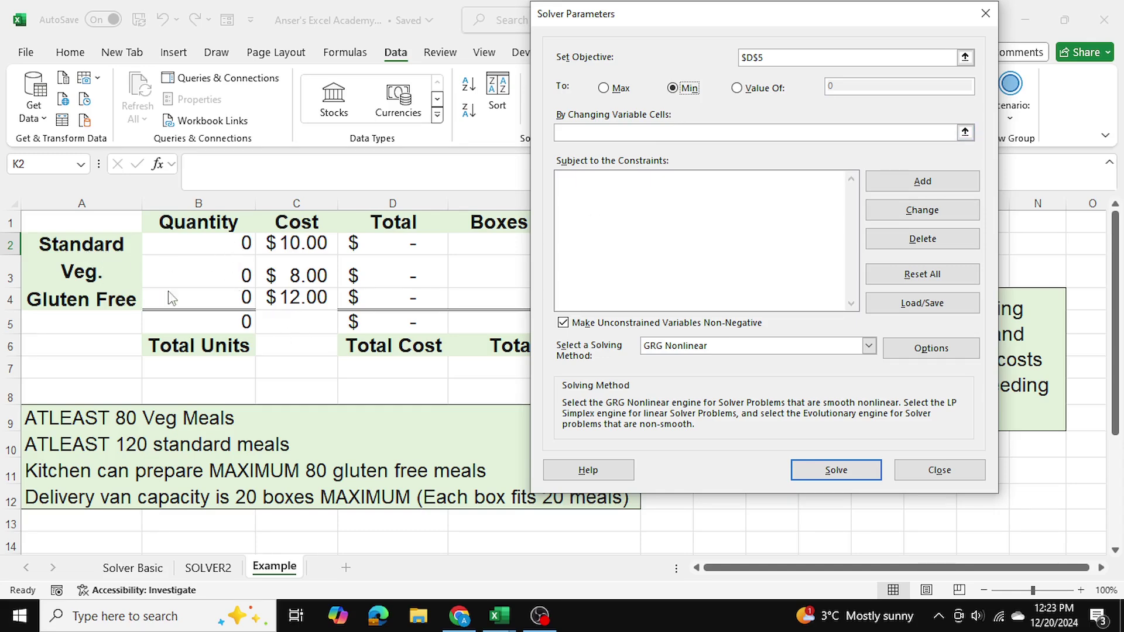
pyautogui.click(596, 137)
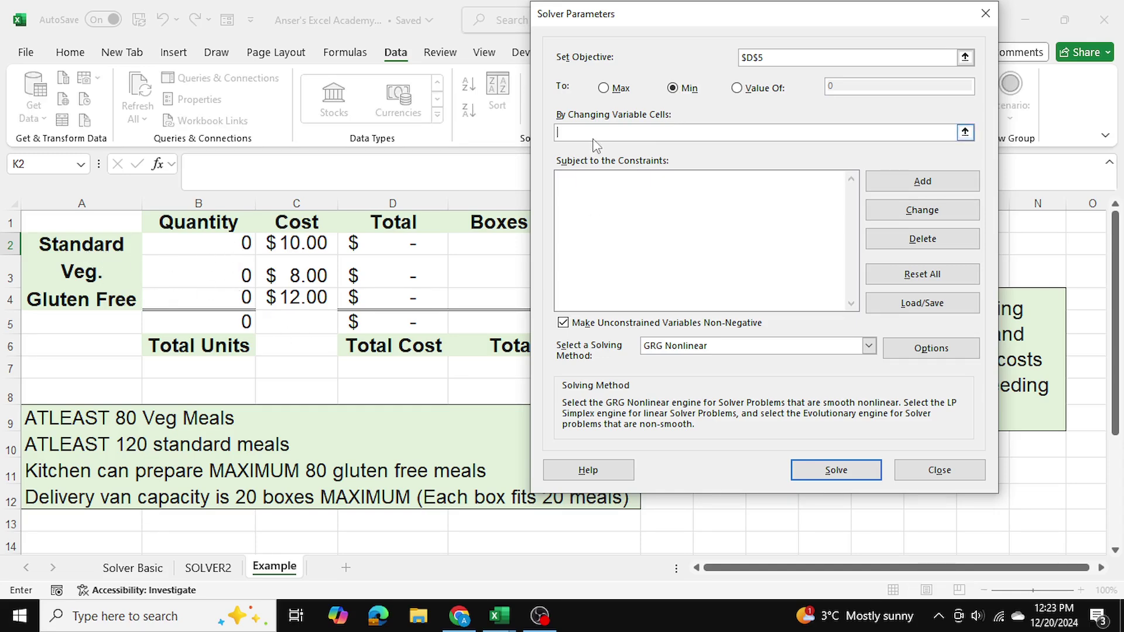
pyautogui.moveTo(214, 246); pyautogui.dragTo(211, 303)
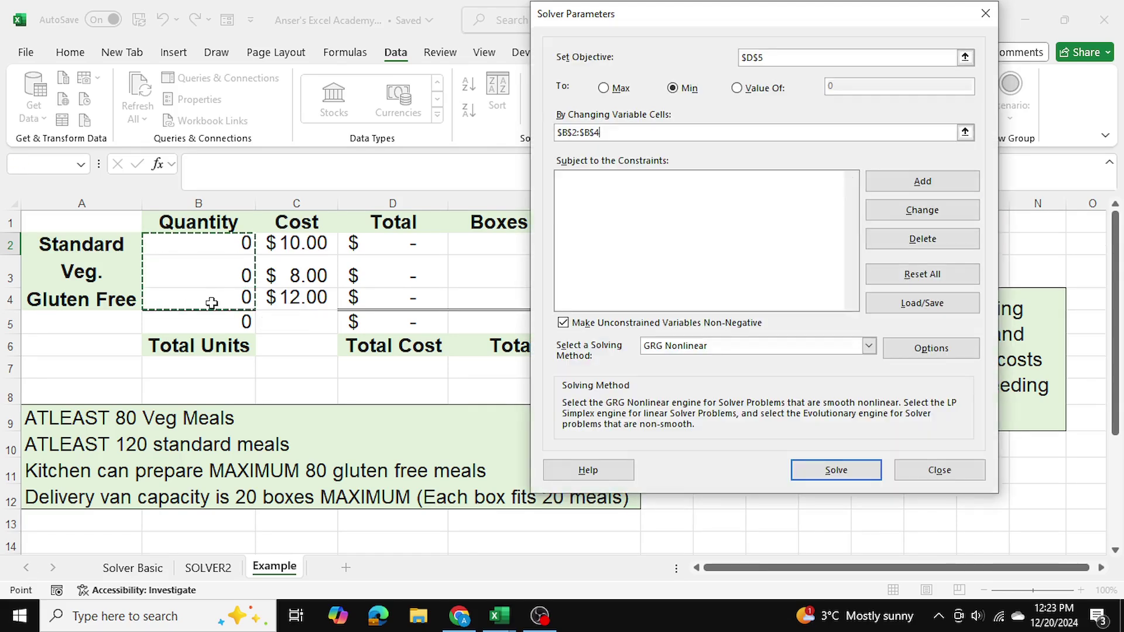
pyautogui.click(565, 208)
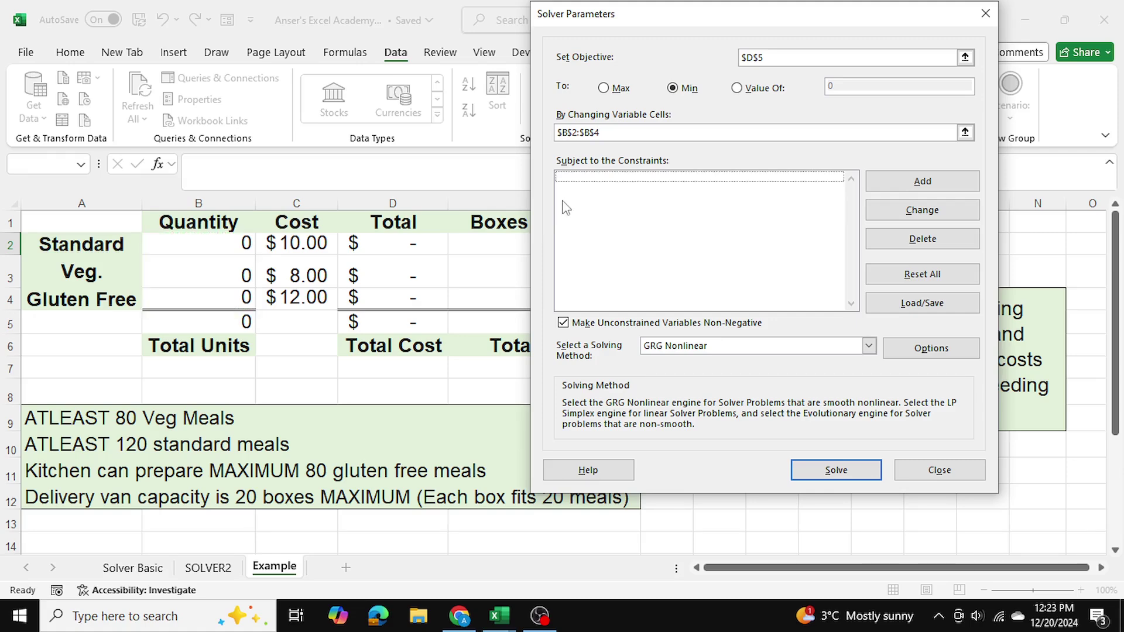
# Step: Add the constraint B3 >= 80 for Veg meals
pyautogui.click(959, 179)
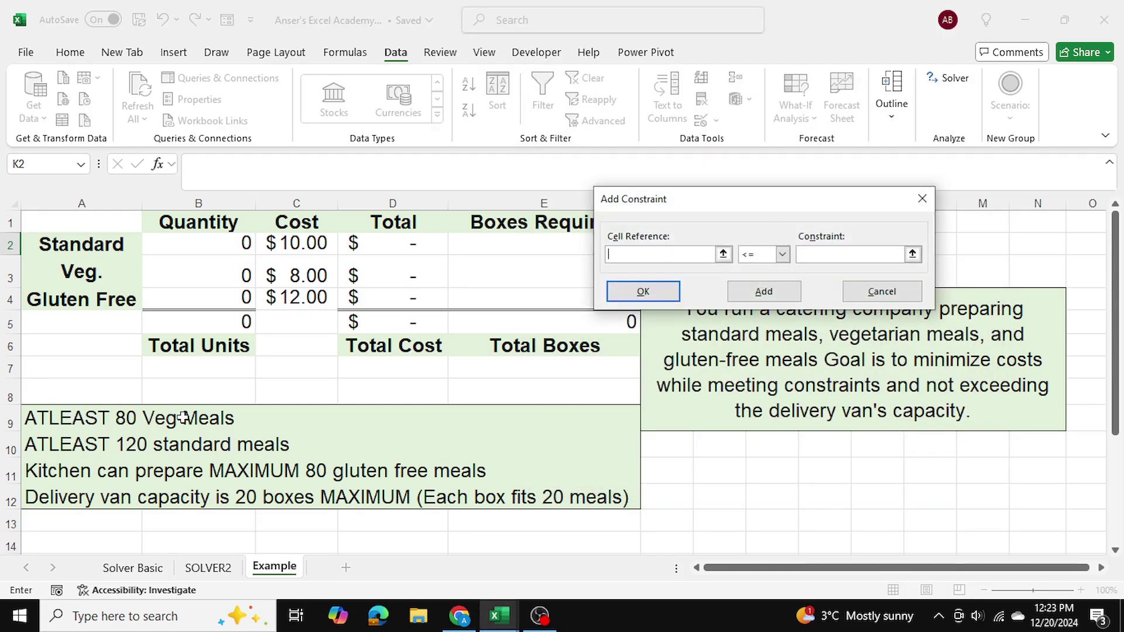
pyautogui.click(200, 274)
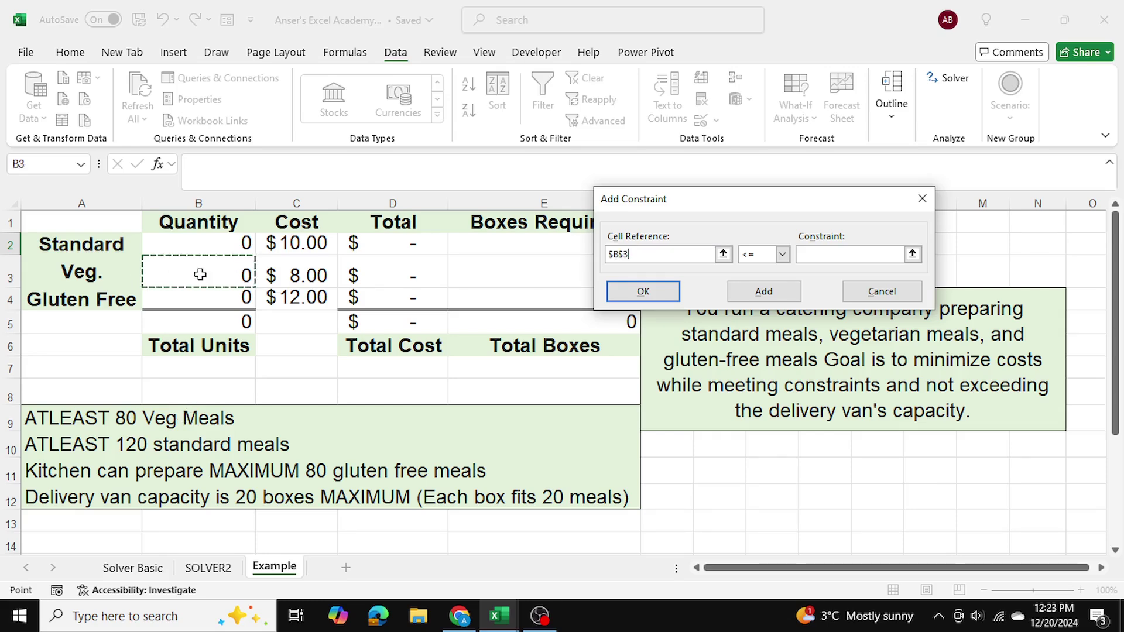
pyautogui.click(783, 255)
pyautogui.click(764, 291)
pyautogui.click(821, 261)
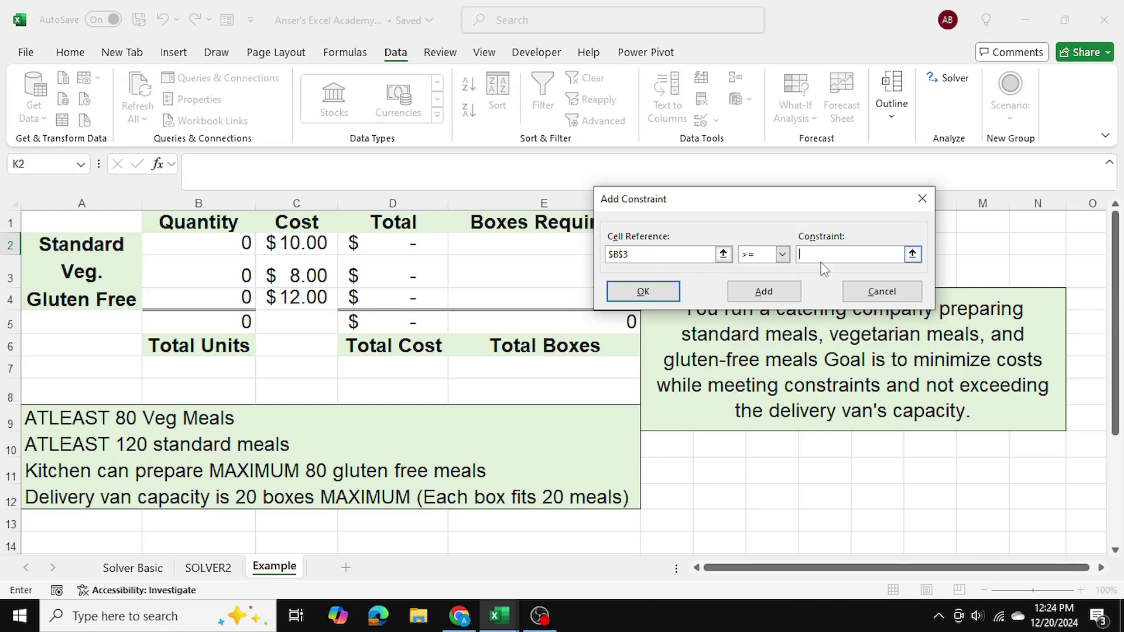
pyautogui.write('80')
pyautogui.click(783, 294)
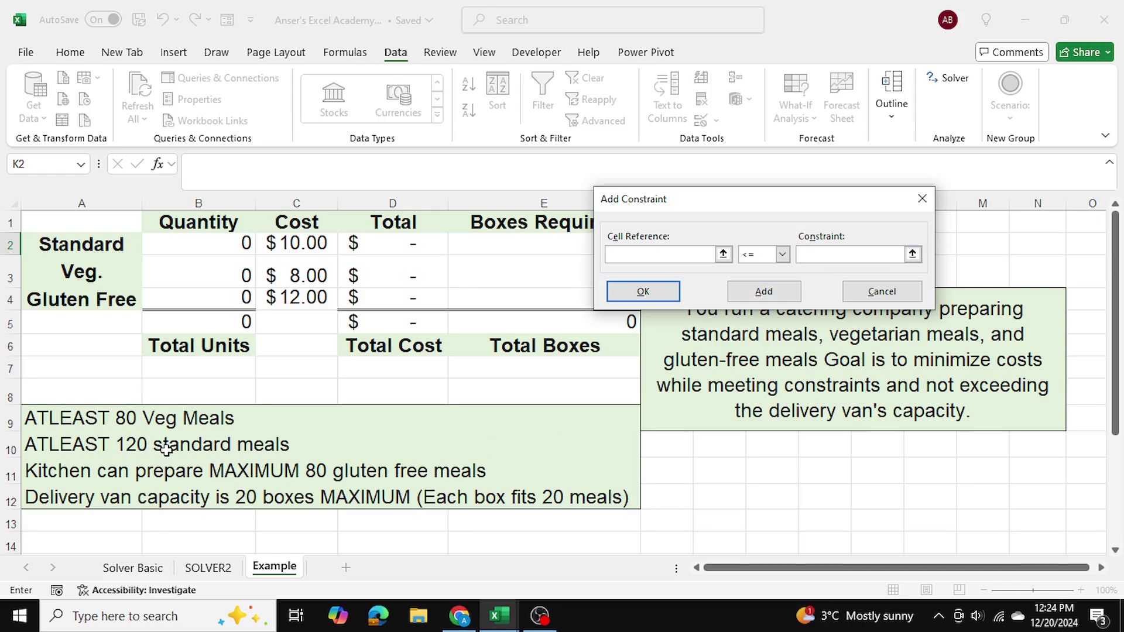
# Step: Add the constraint B2 >= 120 for Standard meals
pyautogui.click(237, 246)
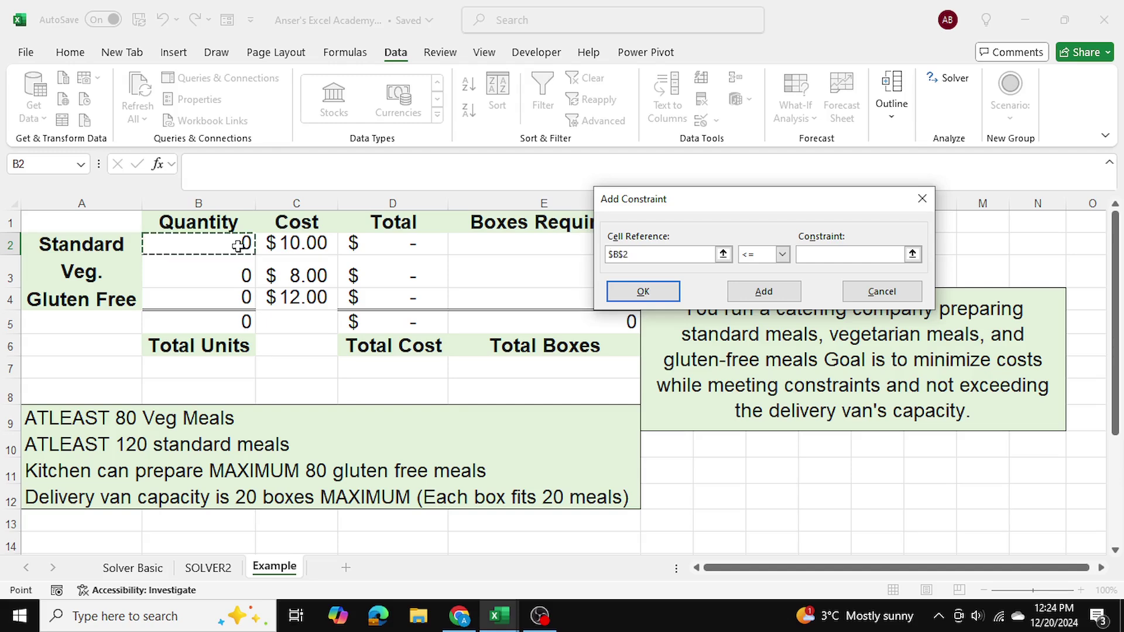
pyautogui.click(781, 257)
pyautogui.click(747, 291)
pyautogui.click(838, 254)
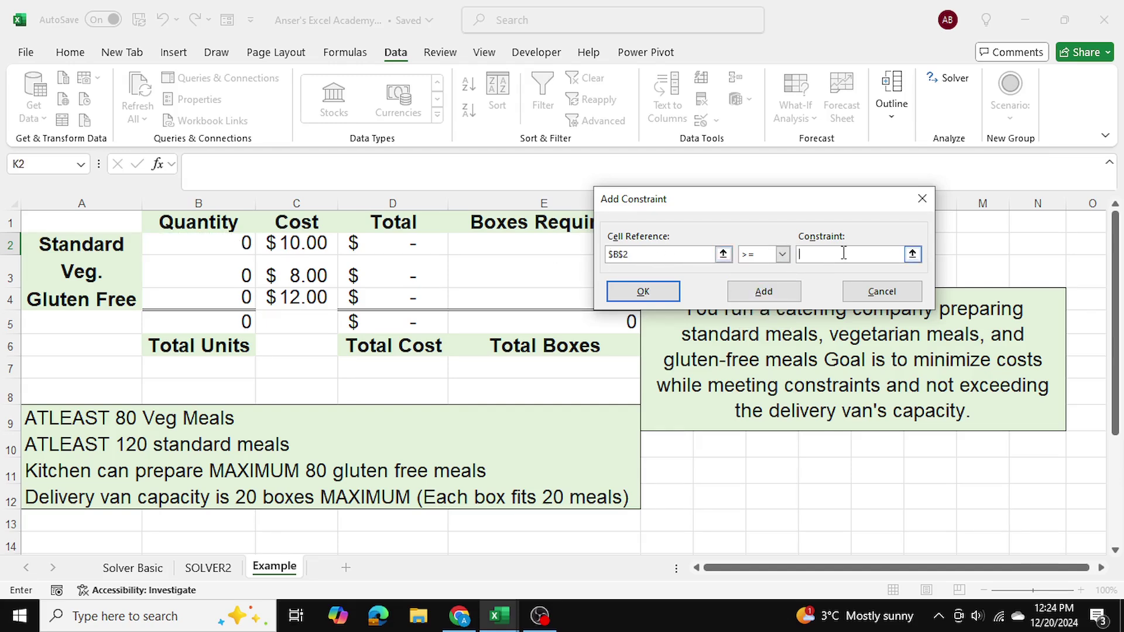
pyautogui.write('120')
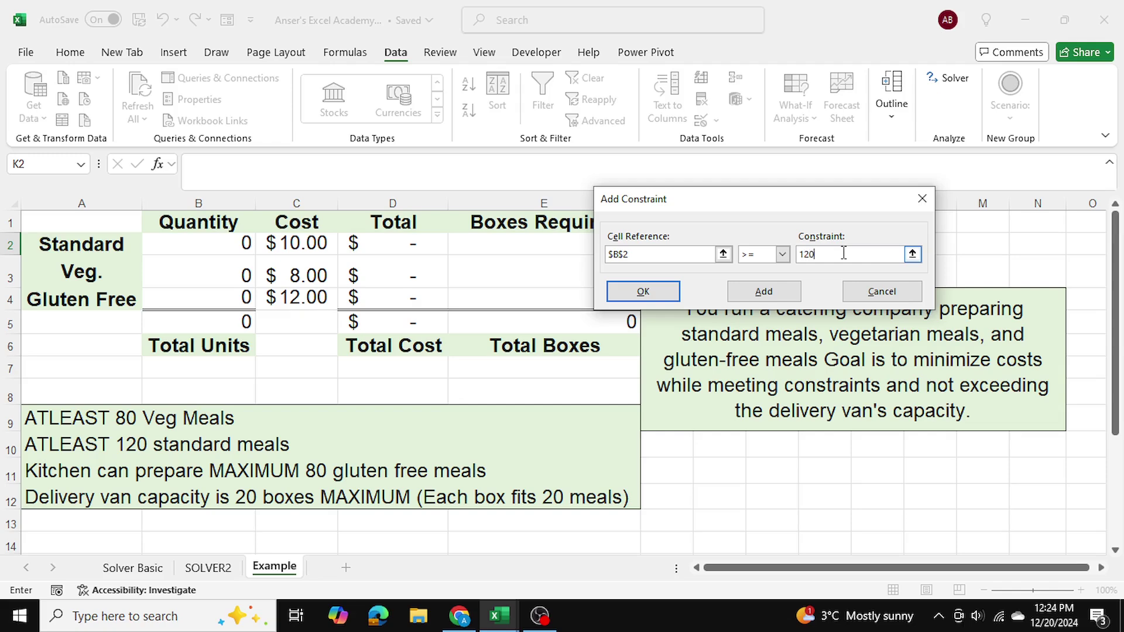
pyautogui.click(760, 295)
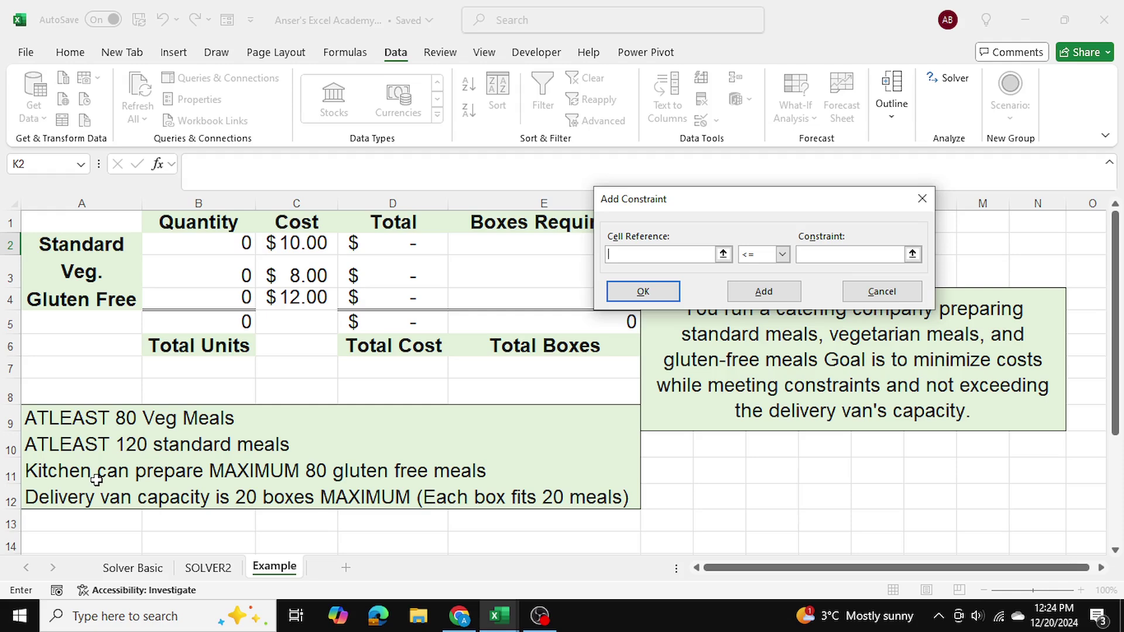
# Step: Add the constraint B4 >= 80 on the Gluten Free quantity
pyautogui.click(196, 298)
pyautogui.click(782, 254)
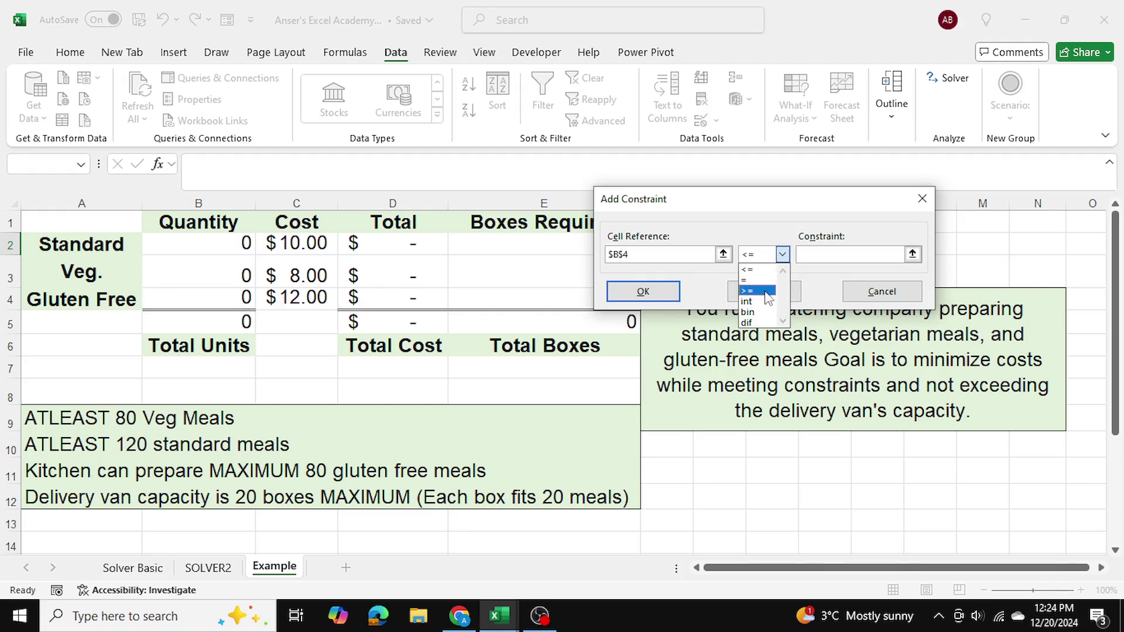
pyautogui.click(784, 284)
pyautogui.write('80')
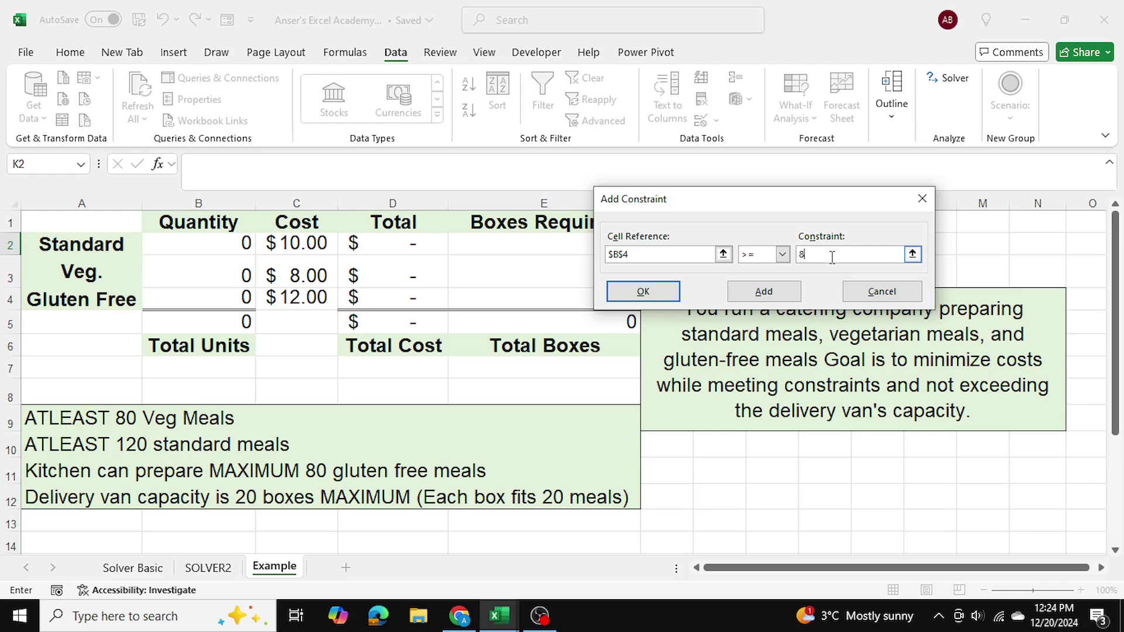
pyautogui.click(777, 287)
# Step: Replace a mistaken C4 reference and add the constraint B4 >= 30
pyautogui.click(281, 306)
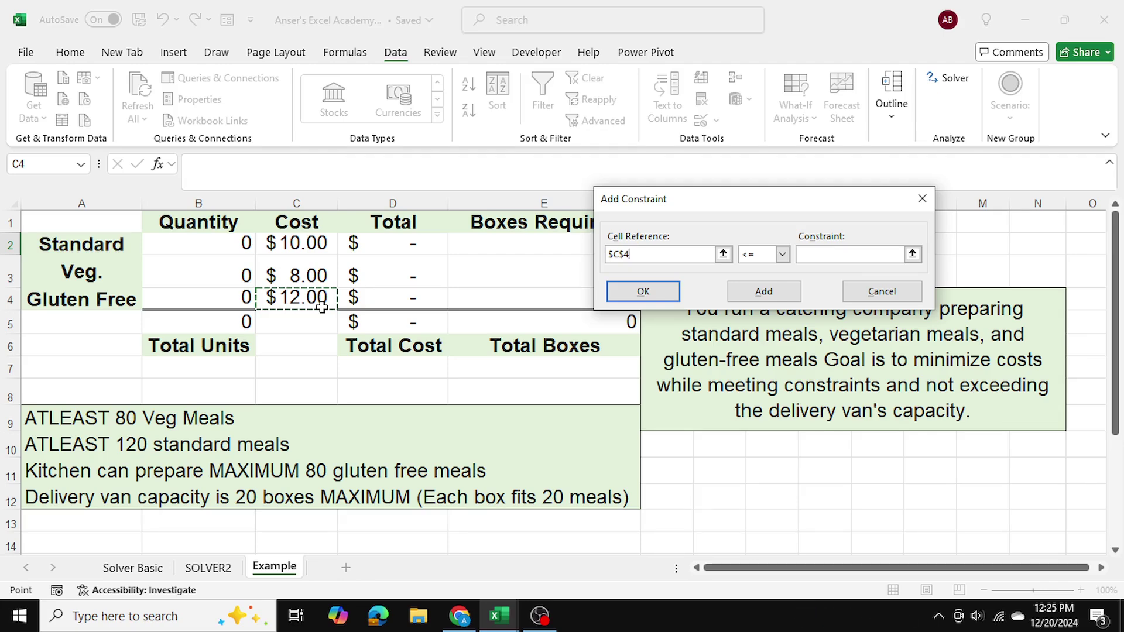
pyautogui.moveTo(684, 253); pyautogui.dragTo(611, 253)
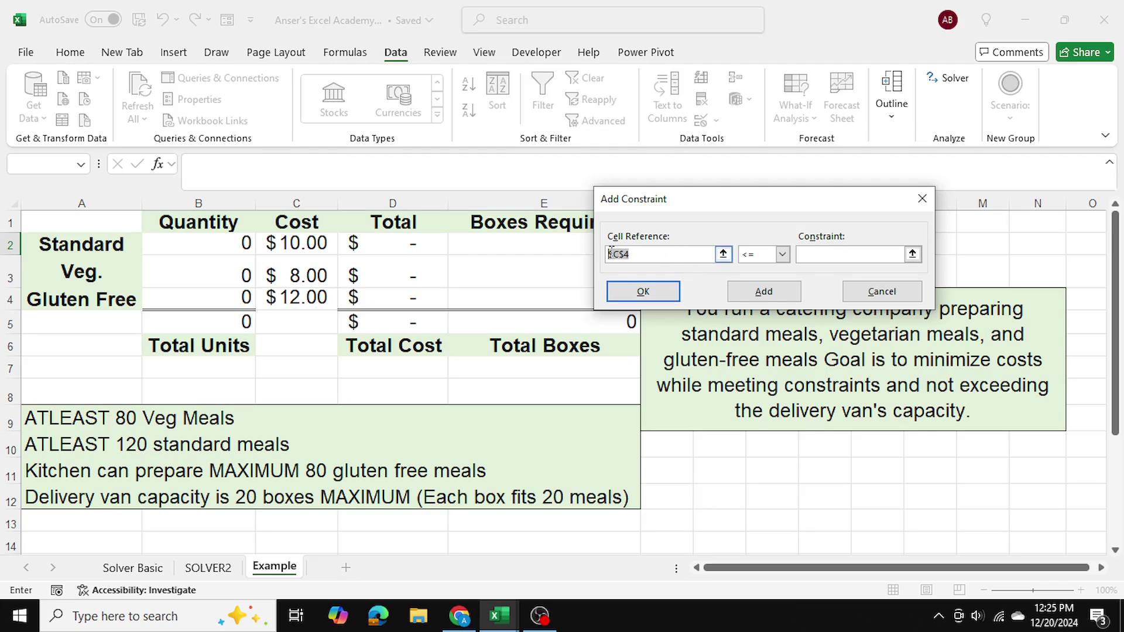
pyautogui.press('BackSpace')
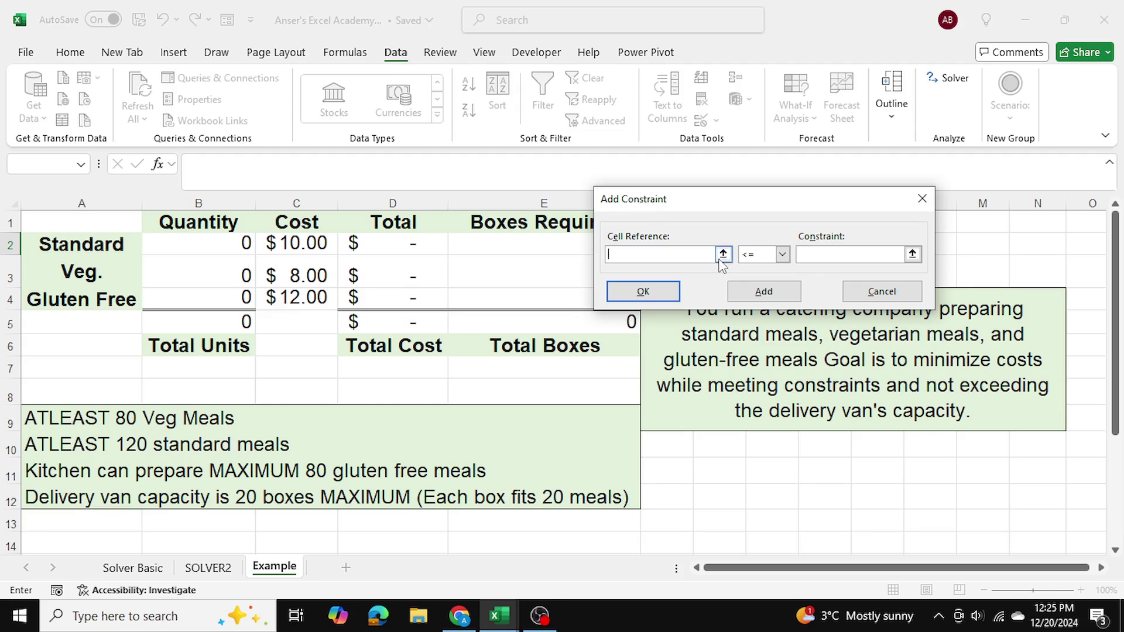
pyautogui.click(214, 299)
pyautogui.click(783, 254)
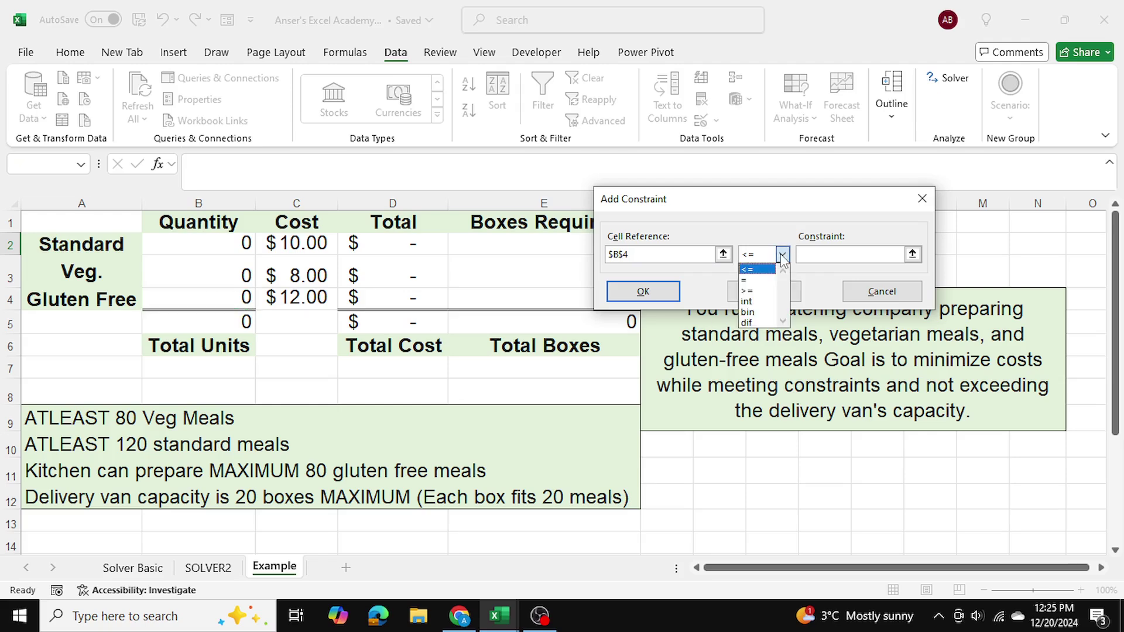
pyautogui.click(757, 291)
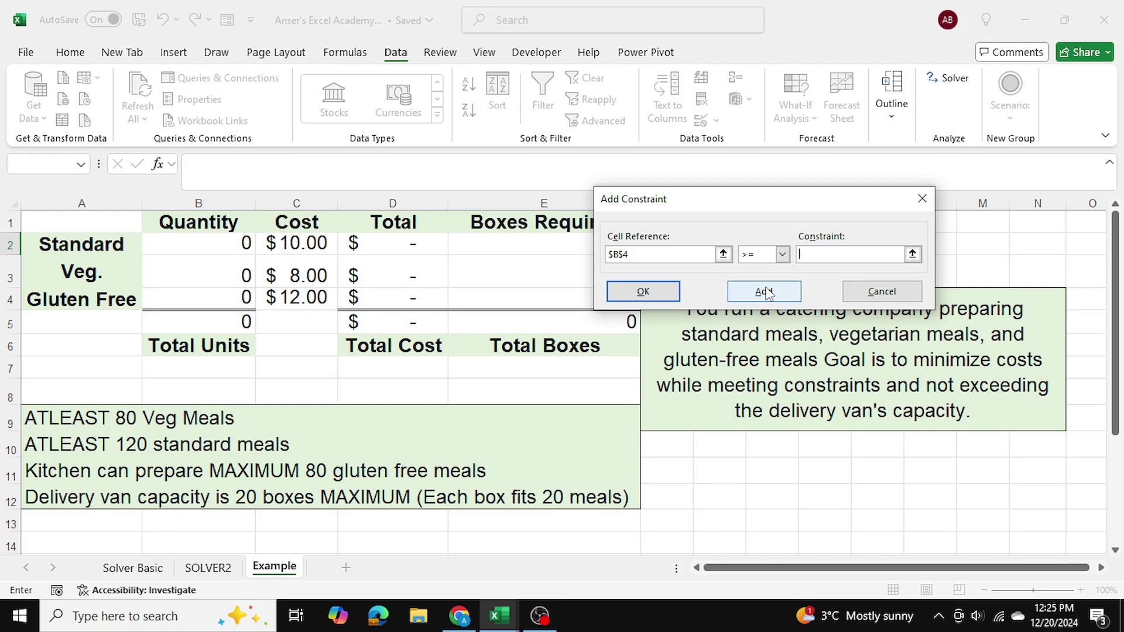
pyautogui.click(832, 254)
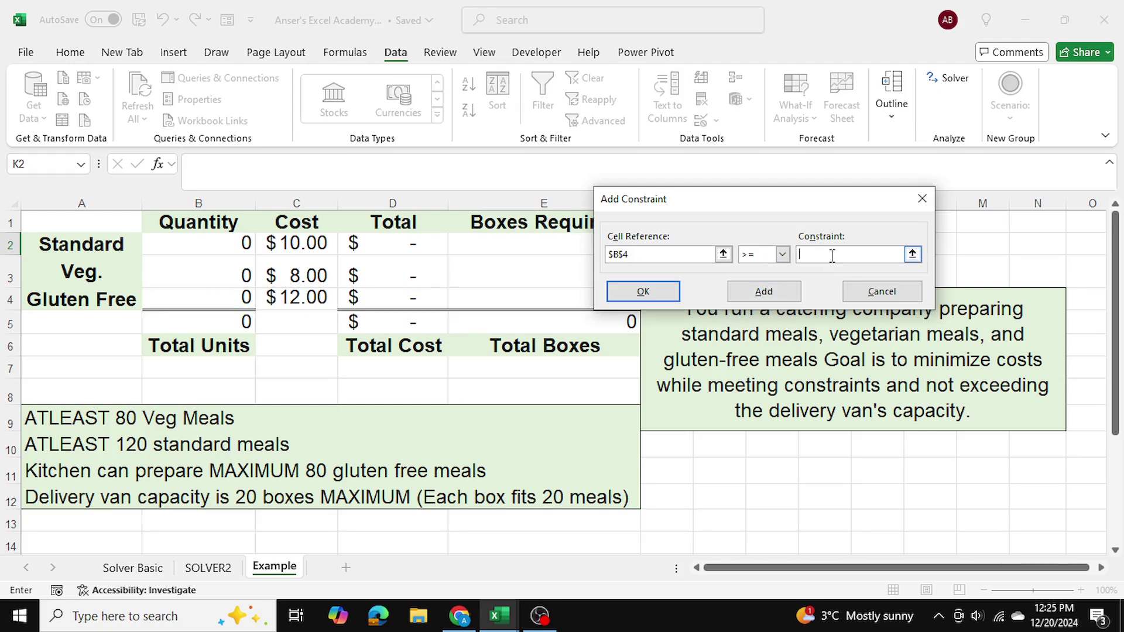
pyautogui.write('30')
pyautogui.click(643, 291)
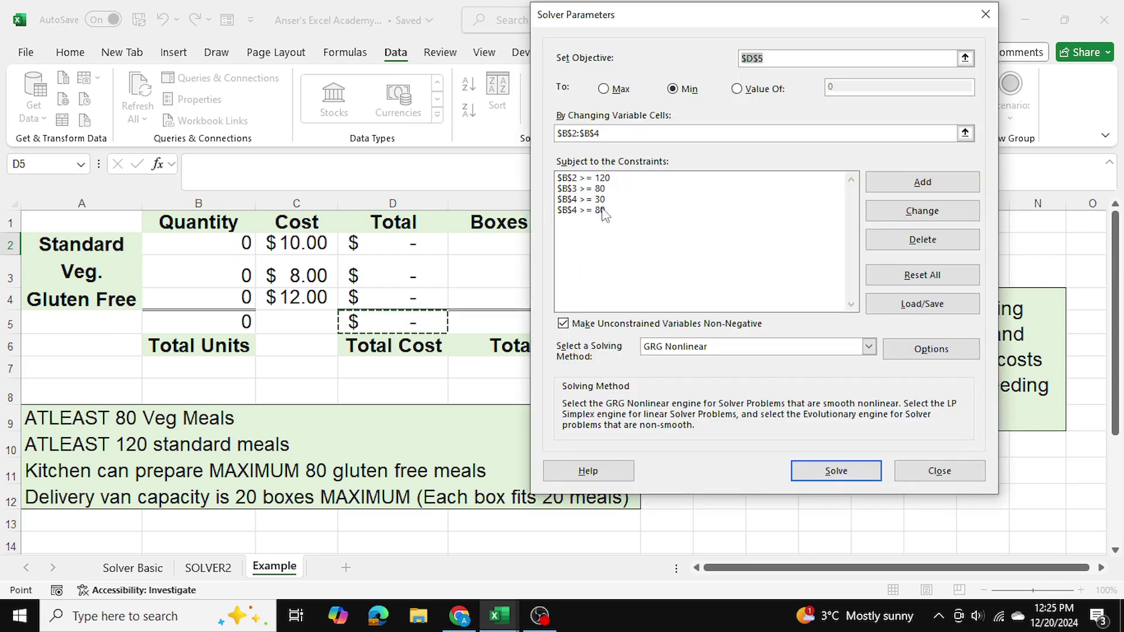
# Step: Change the gluten-free constraint from $B$4 >= 80 to $B$4 <= 80
pyautogui.click(606, 215)
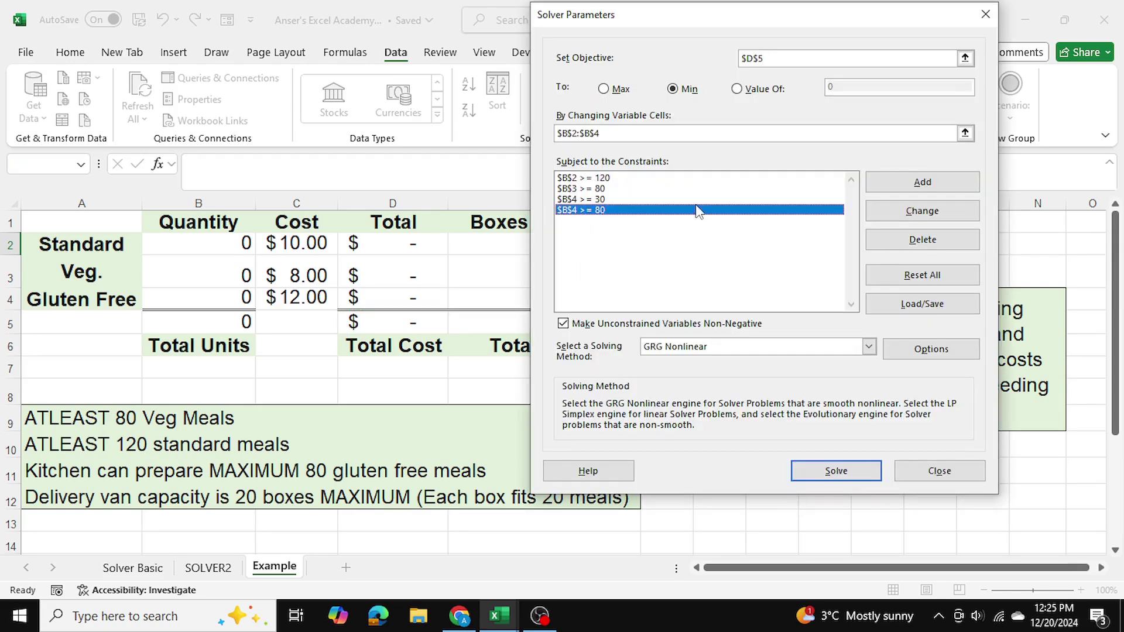
pyautogui.click(943, 215)
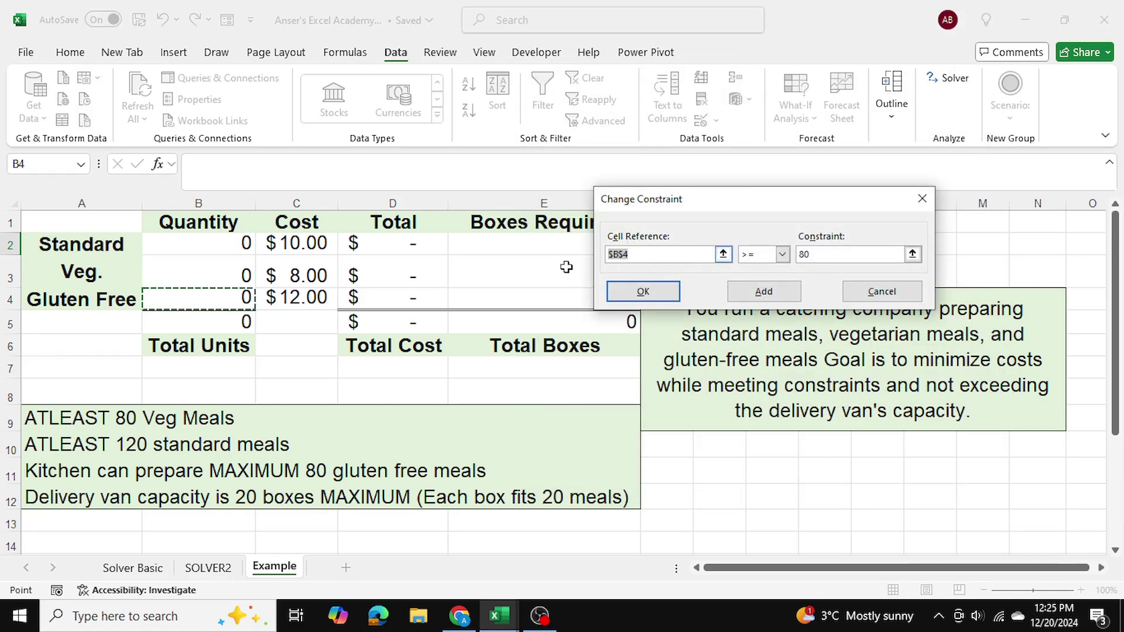
pyautogui.click(782, 254)
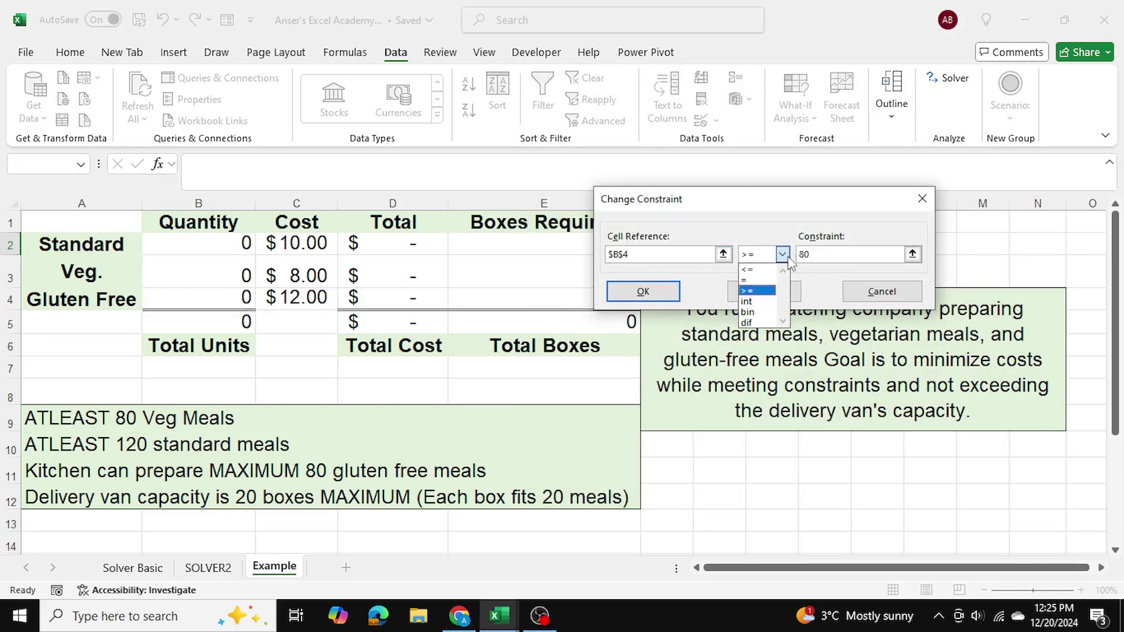
pyautogui.click(746, 266)
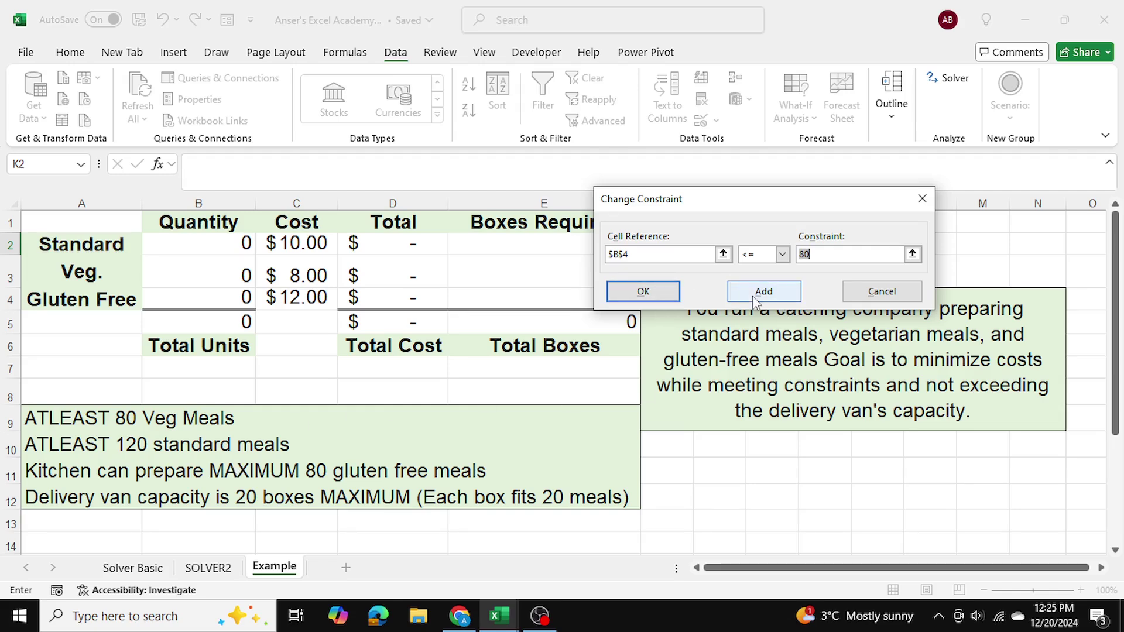
pyautogui.click(666, 297)
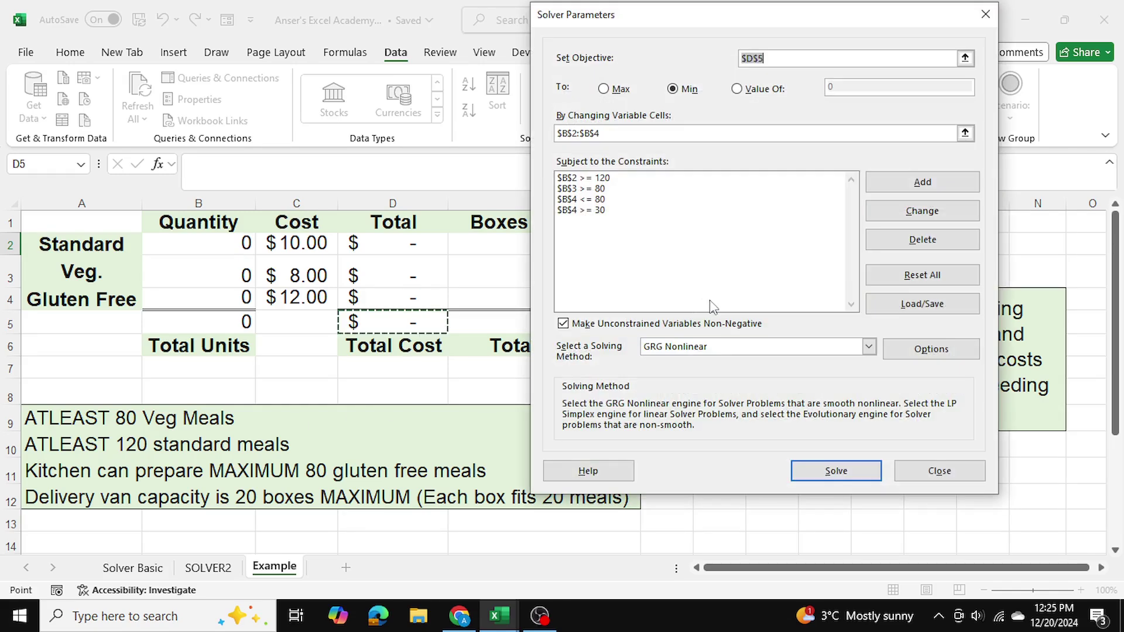
pyautogui.click(944, 186)
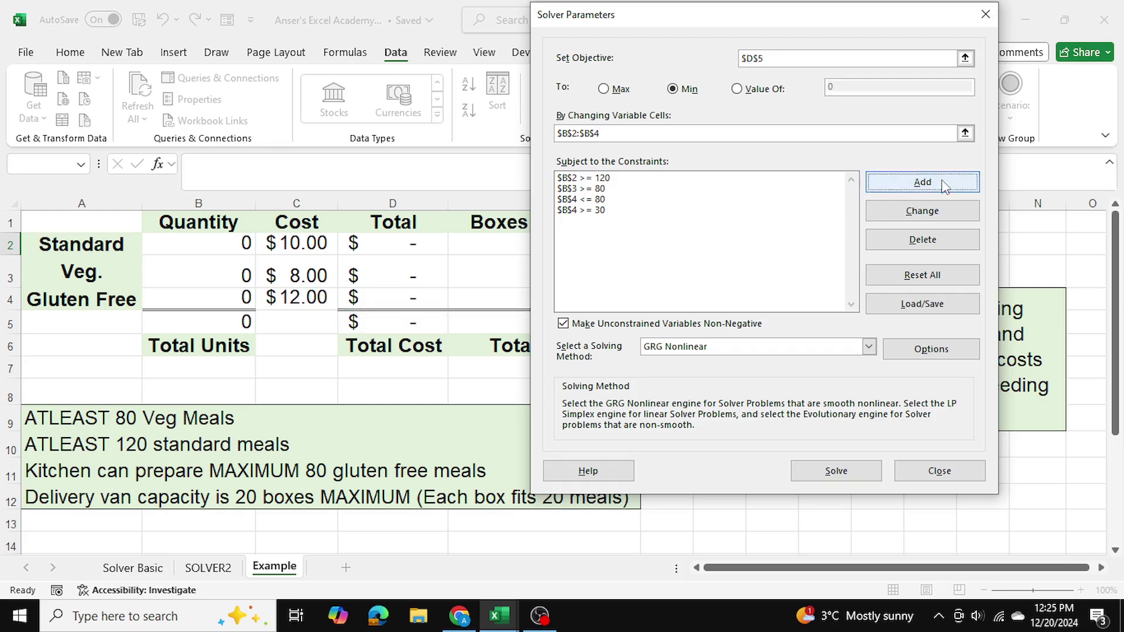
# Step: Limit the total boxes in E5 to at most 20
pyautogui.moveTo(660, 204); pyautogui.dragTo(741, 202)
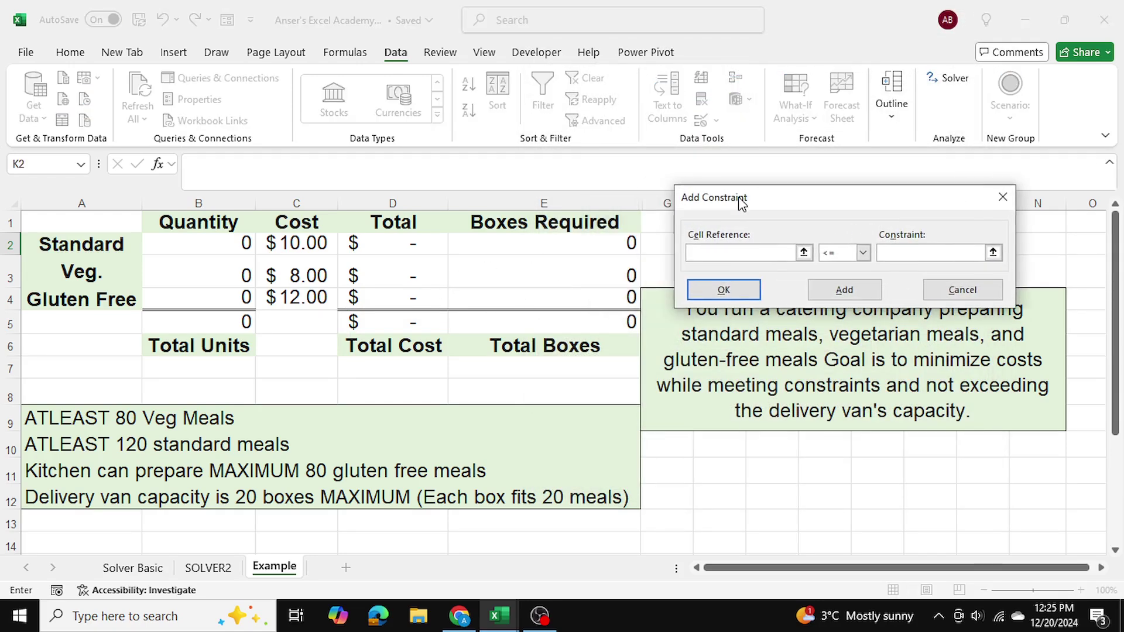
pyautogui.click(553, 321)
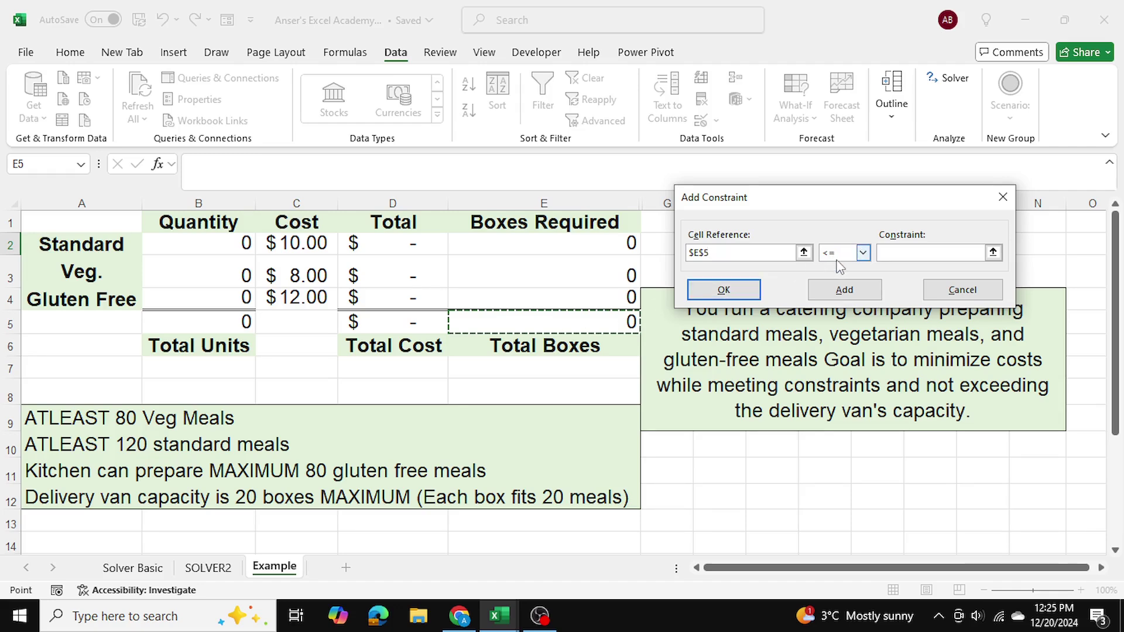
pyautogui.click(906, 259)
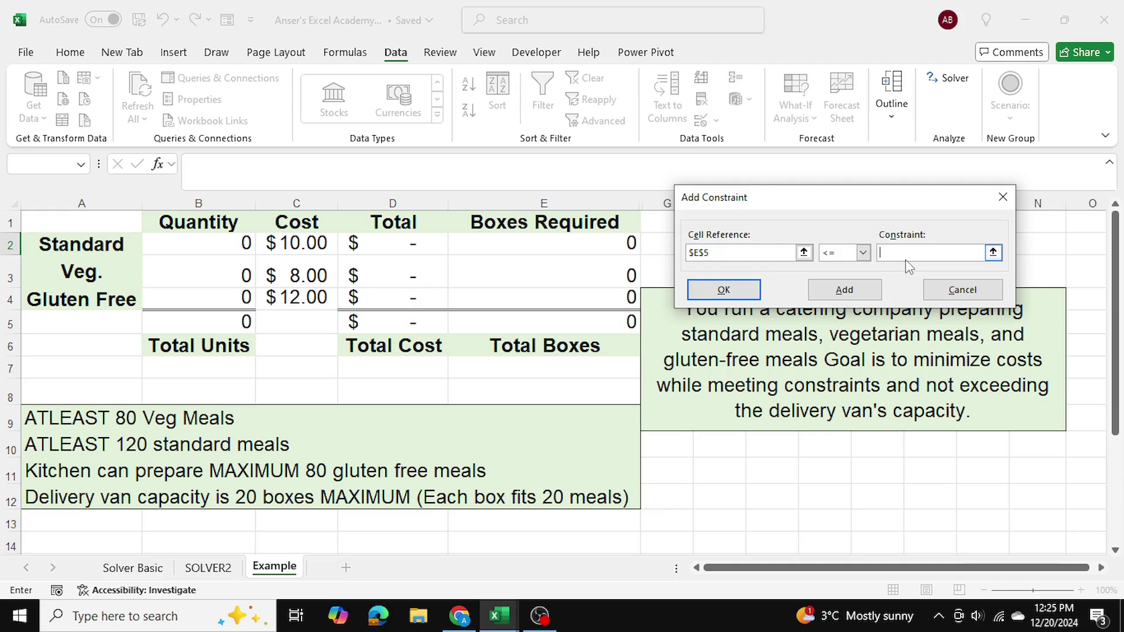
pyautogui.write('20')
pyautogui.click(853, 294)
# Step: Constrain the meal quantities $B$2:$B$4 to integers with the int operator
pyautogui.moveTo(218, 244); pyautogui.dragTo(223, 292)
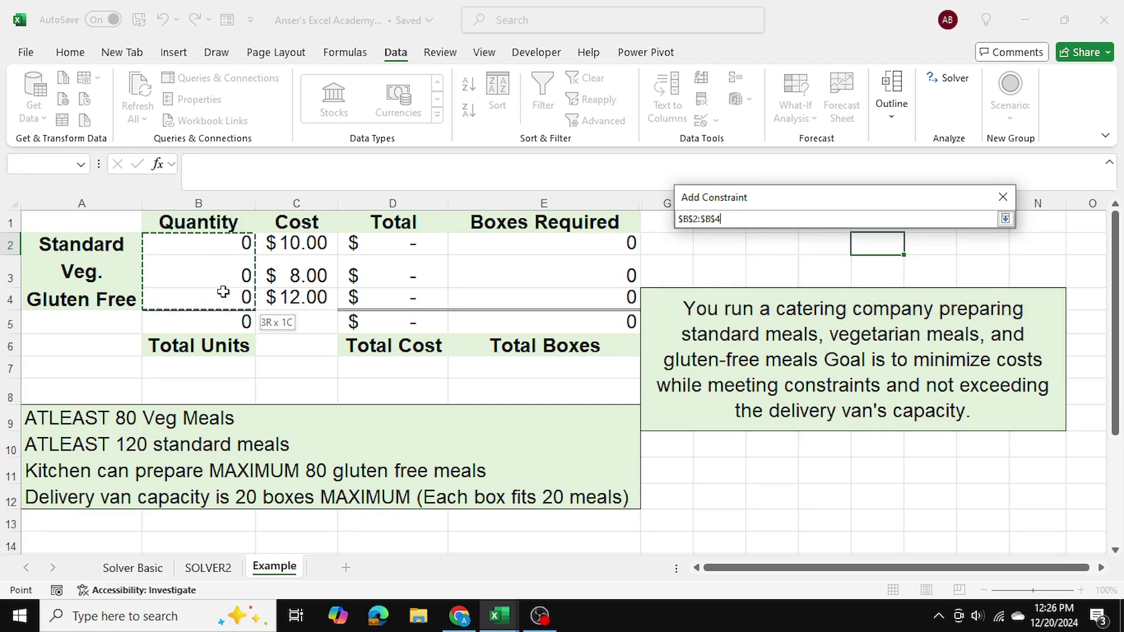
pyautogui.moveTo(223, 292); pyautogui.dragTo(222, 291)
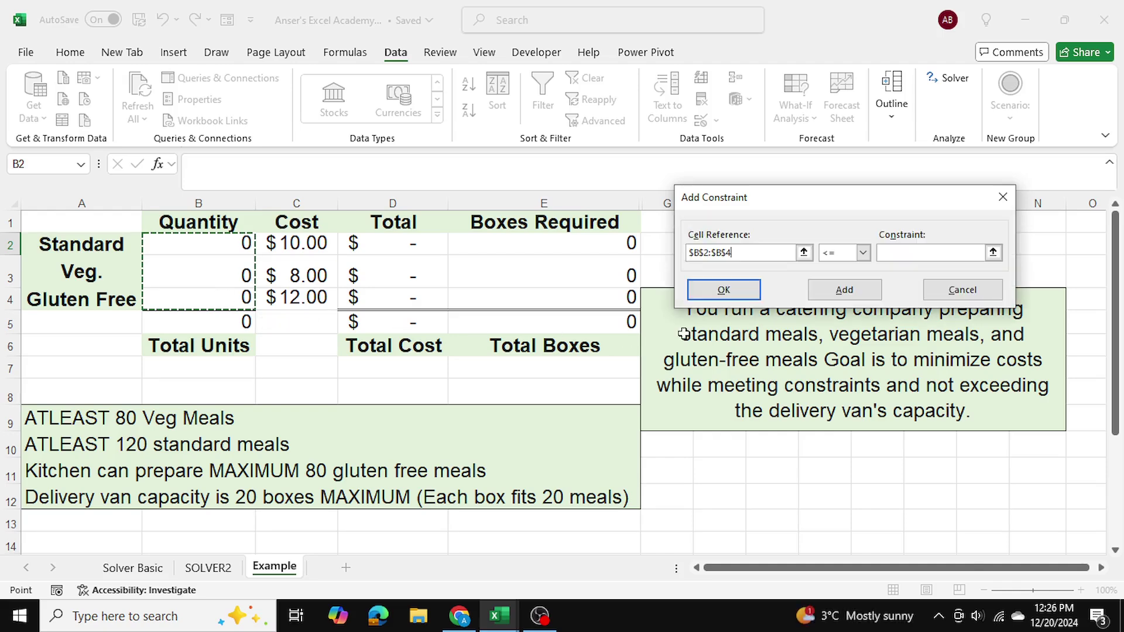
pyautogui.click(863, 252)
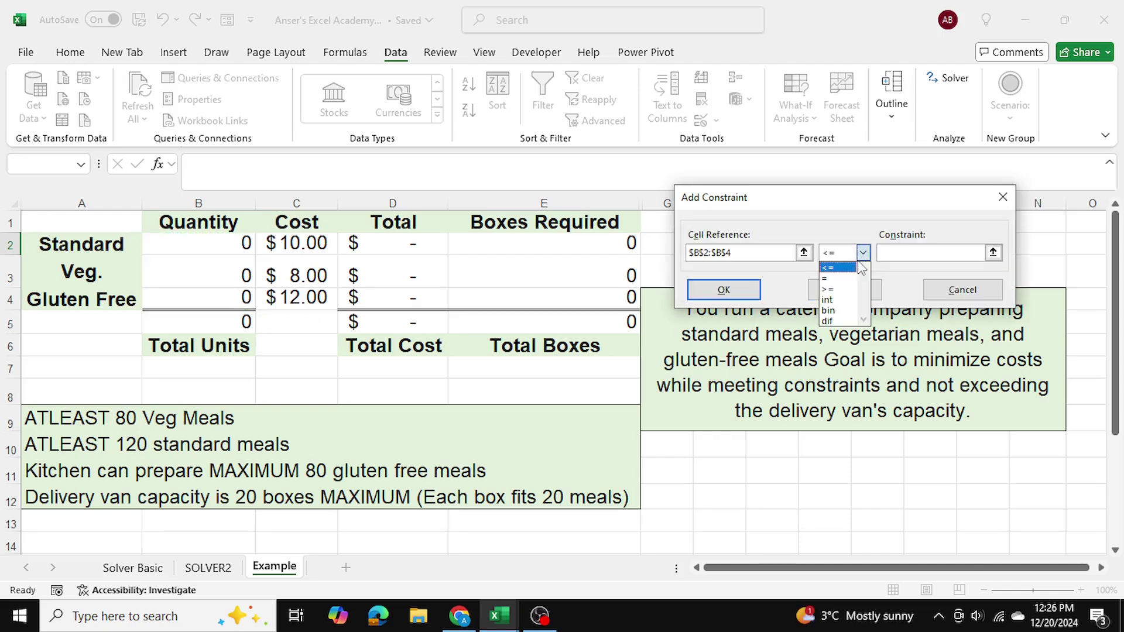
pyautogui.click(837, 299)
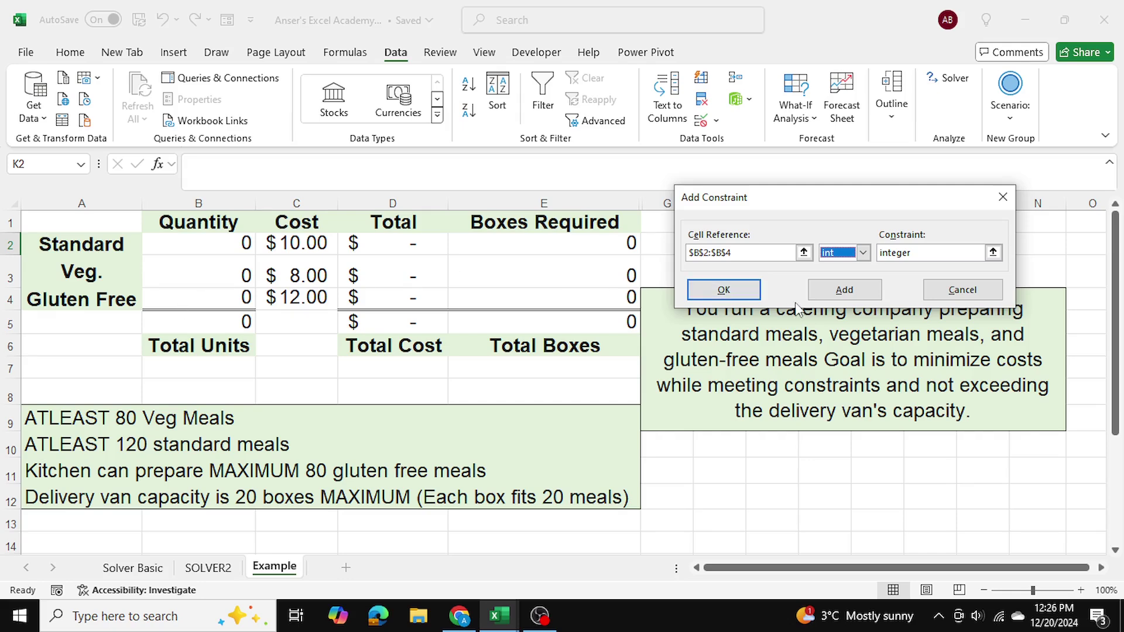
pyautogui.click(748, 290)
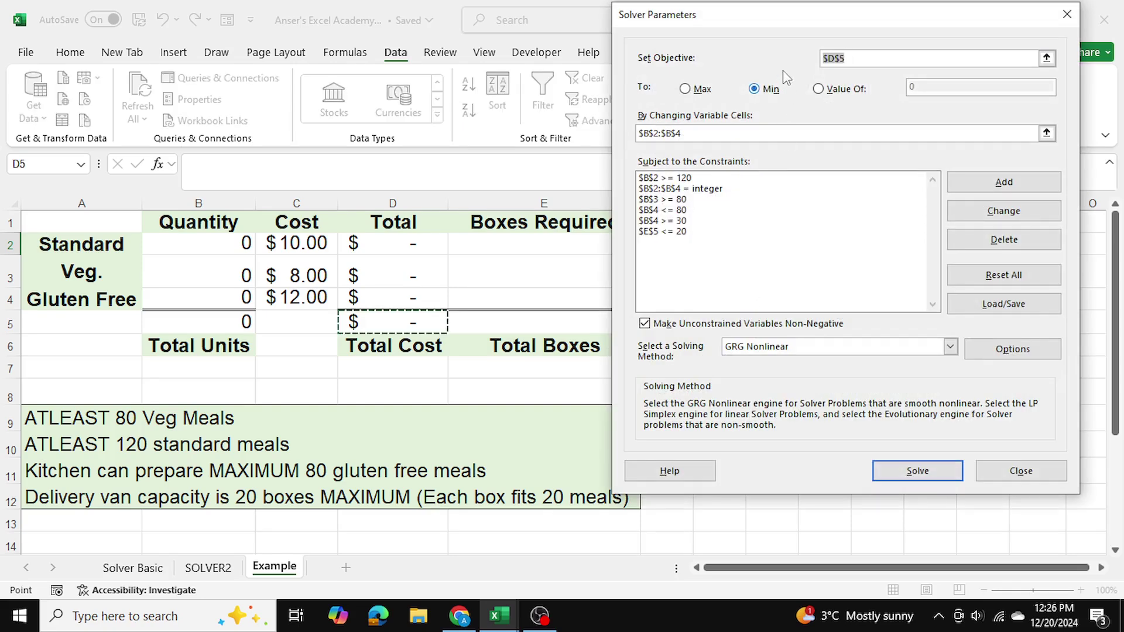
pyautogui.moveTo(773, 18); pyautogui.dragTo(765, 49)
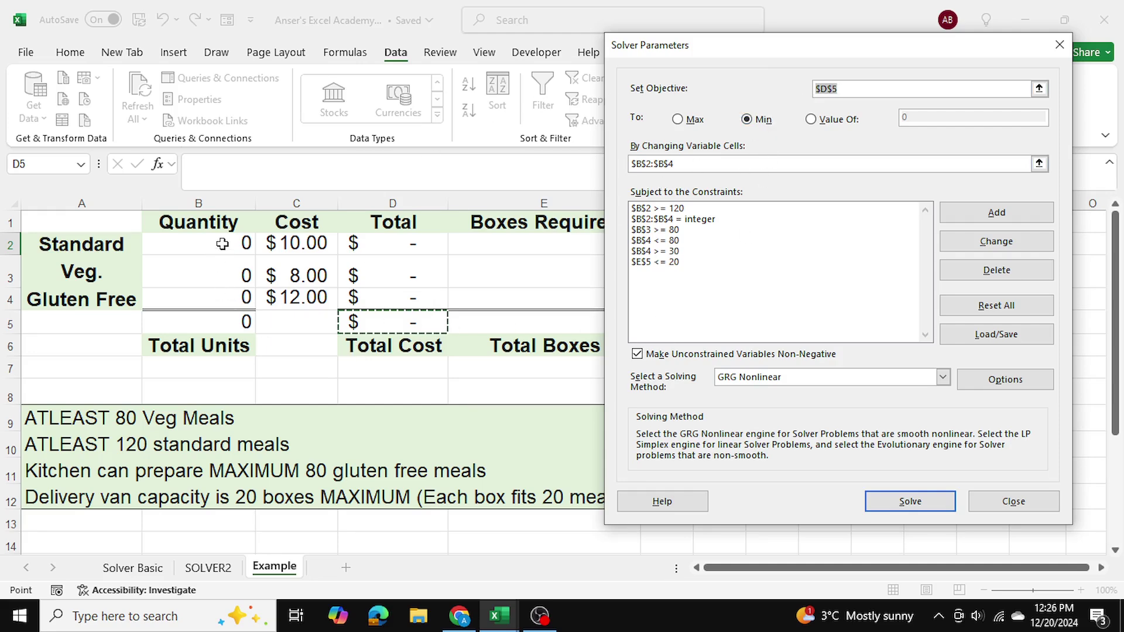
pyautogui.moveTo(223, 245); pyautogui.dragTo(225, 289)
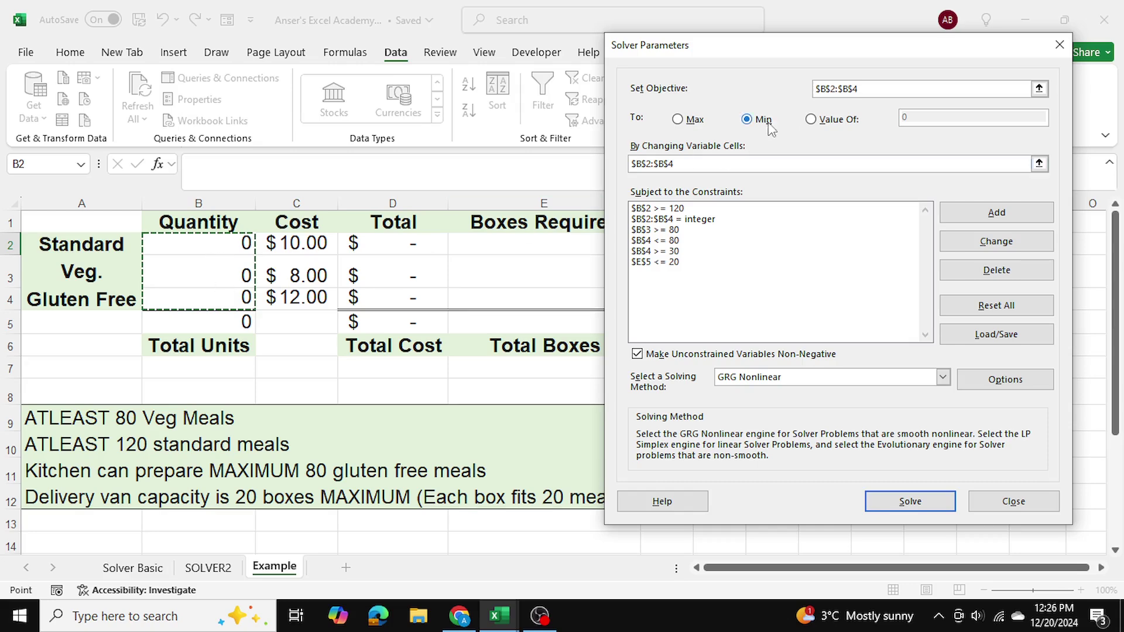
pyautogui.click(866, 86)
pyautogui.click(395, 324)
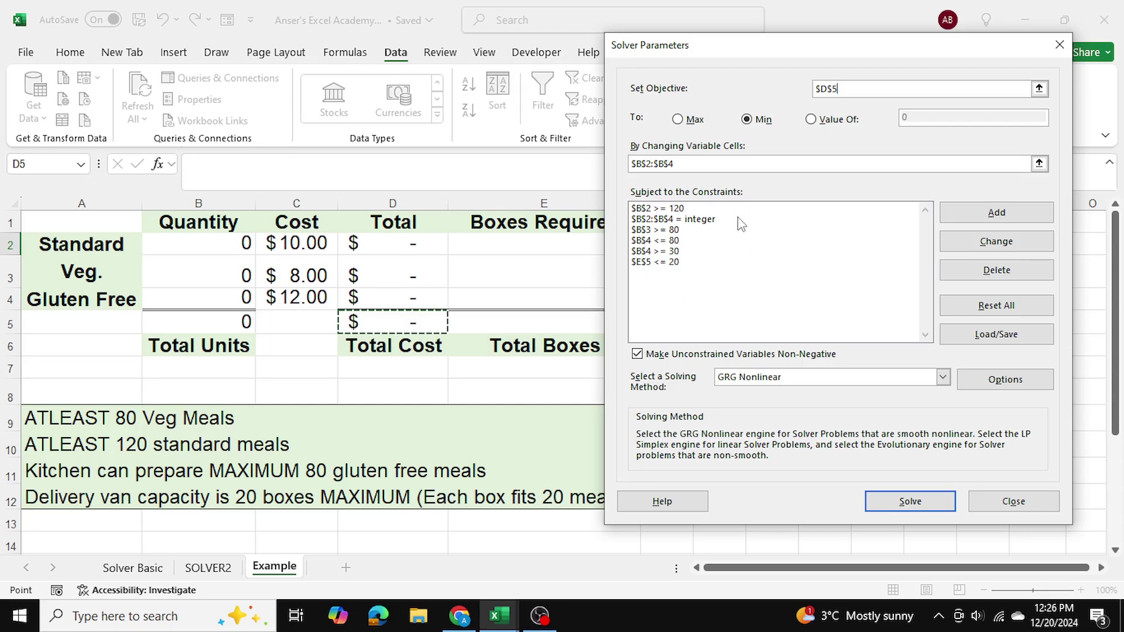
# Step: Run Solver, keep its solution, and confirm 12 boxes in E5 and $2,200 in D5
pyautogui.click(910, 502)
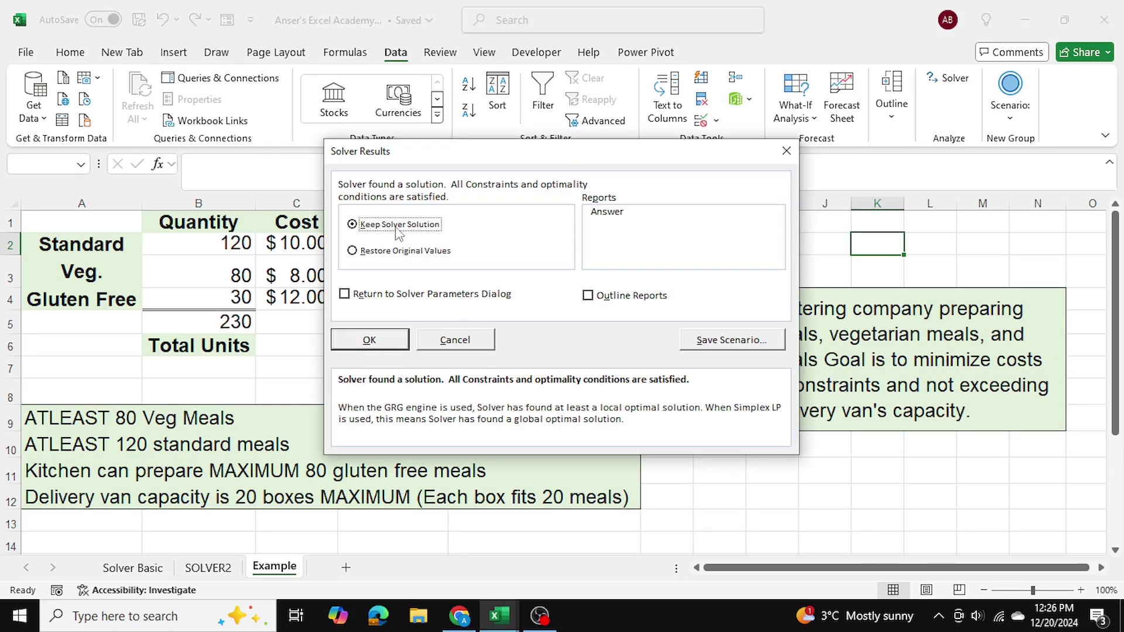
pyautogui.click(386, 342)
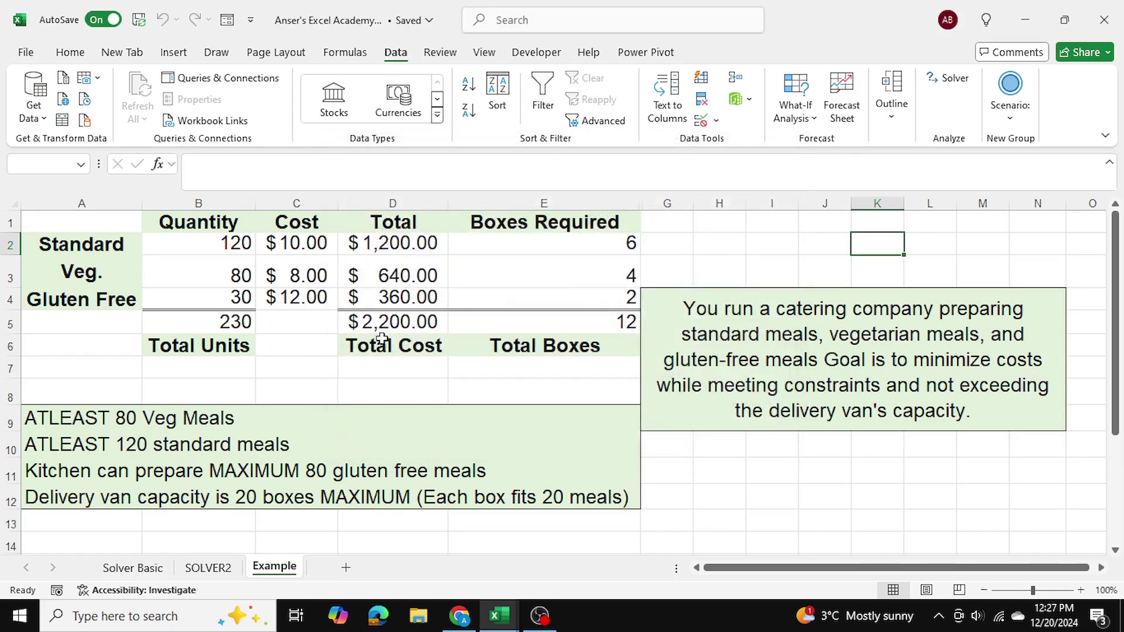
pyautogui.click(539, 323)
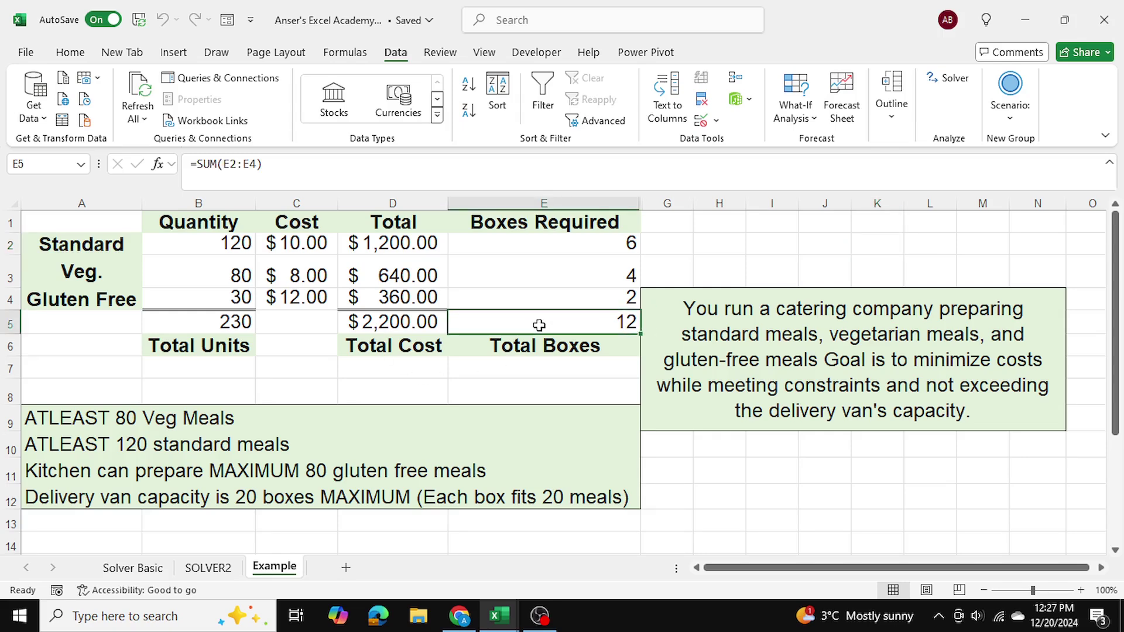
pyautogui.click(377, 326)
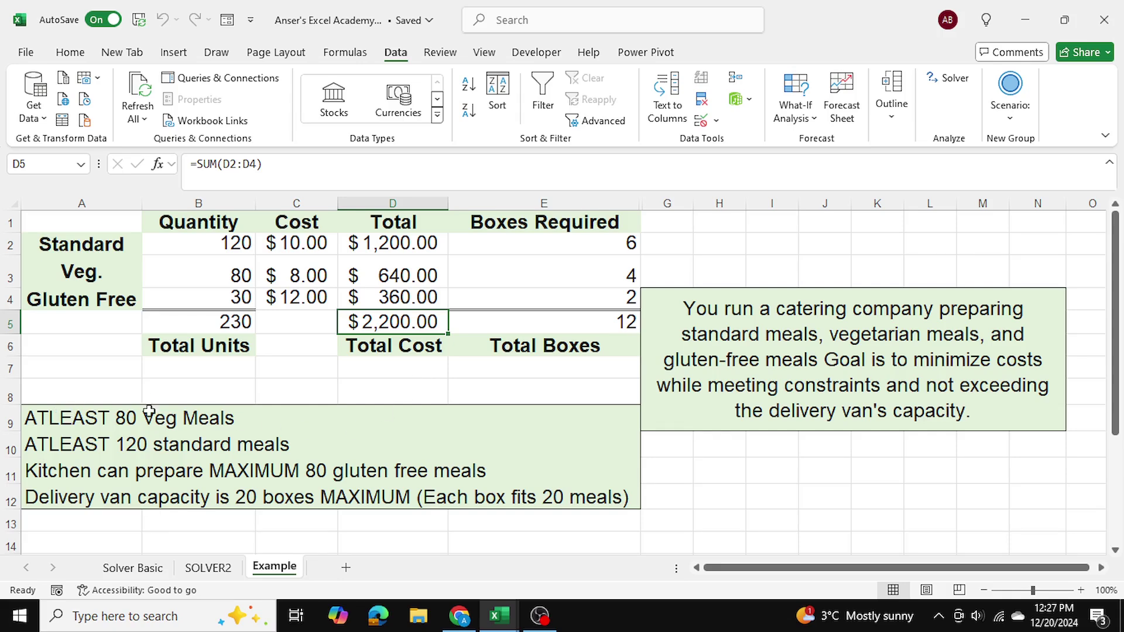
pyautogui.click(779, 470)
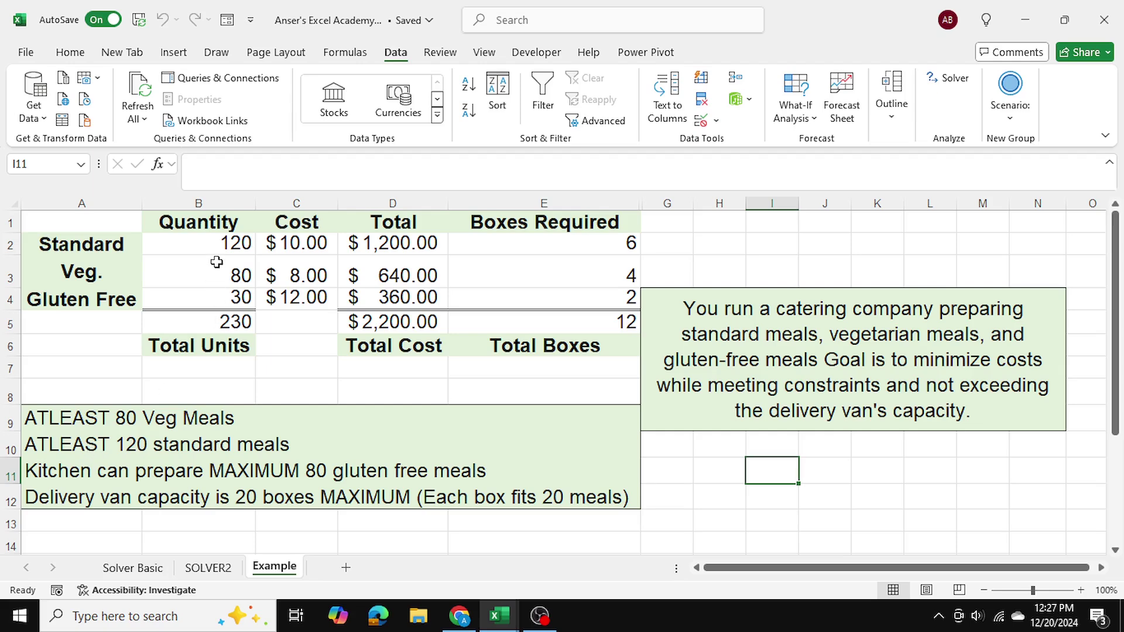
pyautogui.click(65, 423)
pyautogui.click(221, 280)
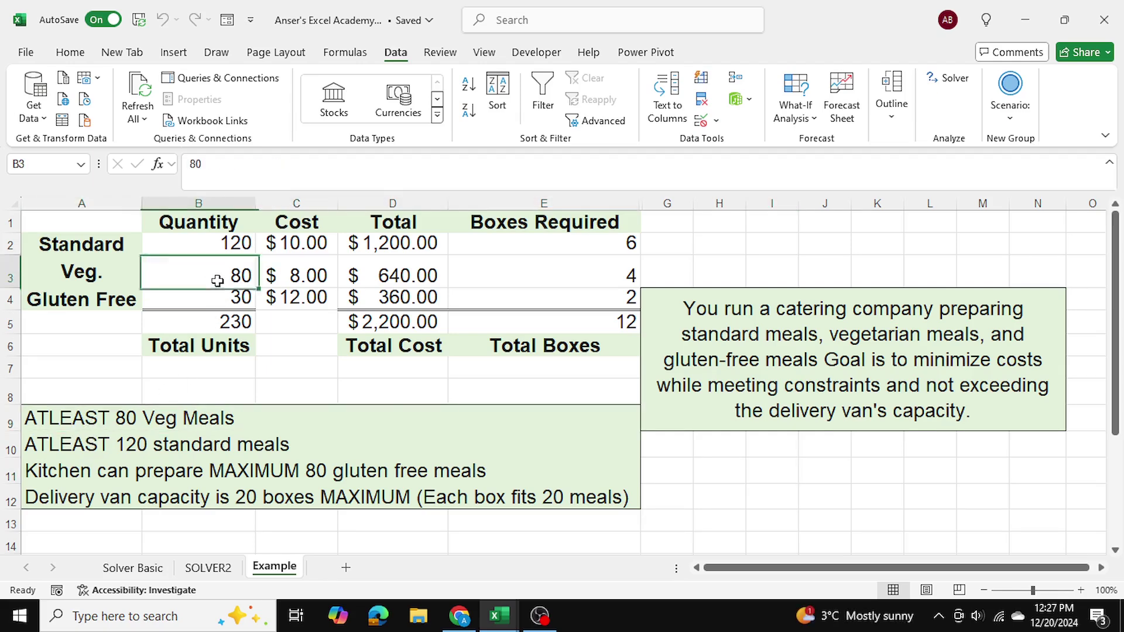
pyautogui.click(67, 450)
pyautogui.click(222, 242)
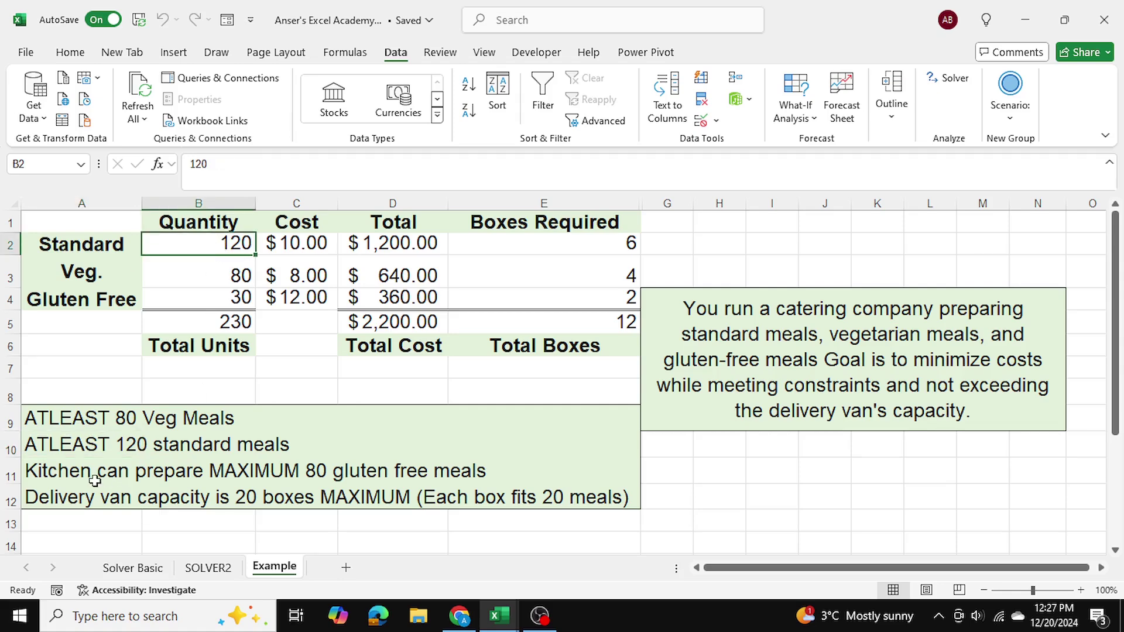
pyautogui.moveTo(65, 480); pyautogui.dragTo(351, 469)
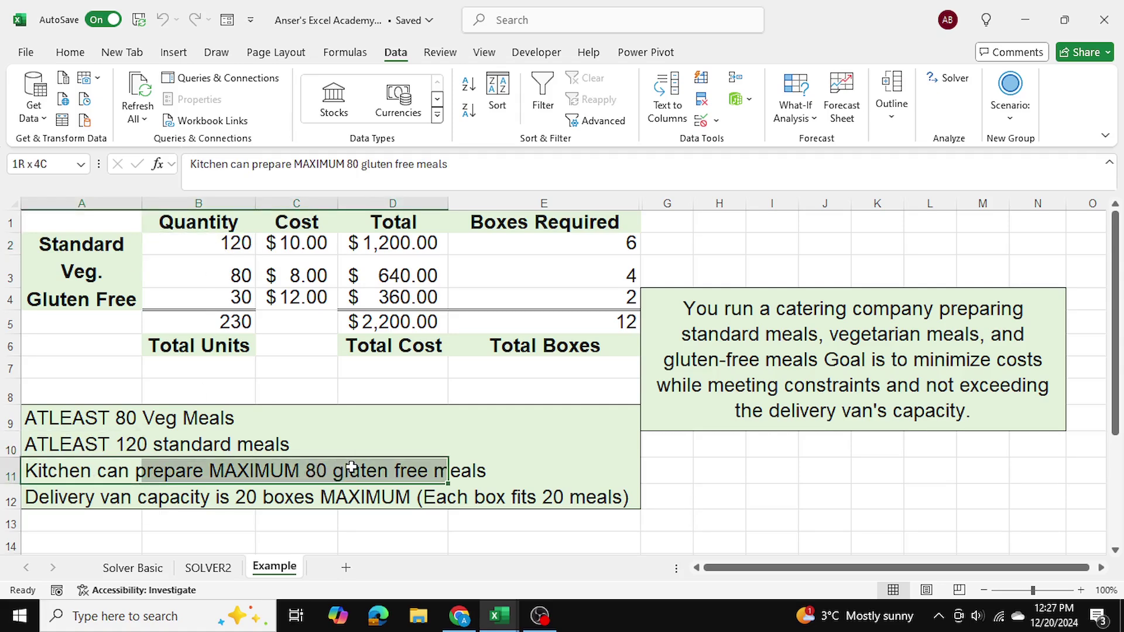
pyautogui.moveTo(351, 469); pyautogui.dragTo(351, 468)
pyautogui.click(221, 296)
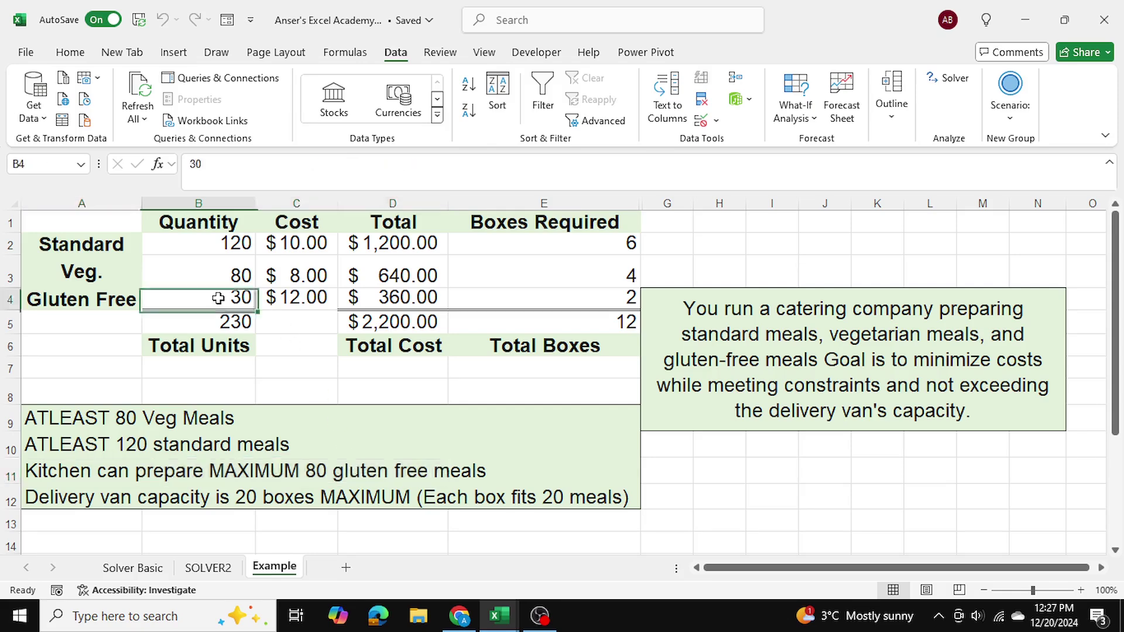
pyautogui.click(483, 323)
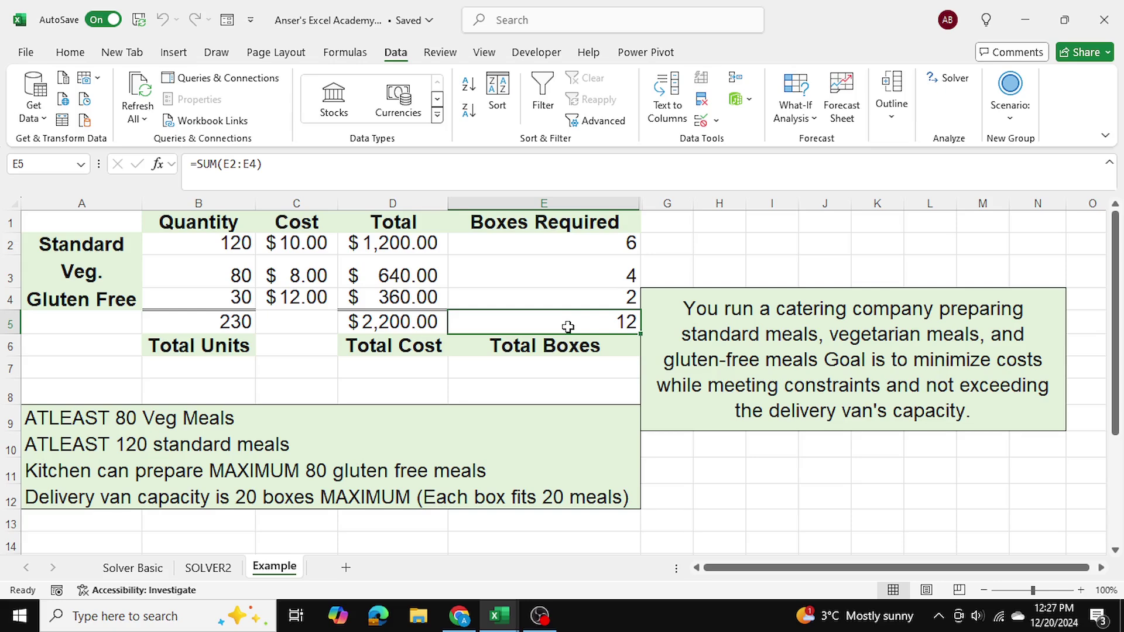
pyautogui.click(400, 321)
pyautogui.click(902, 500)
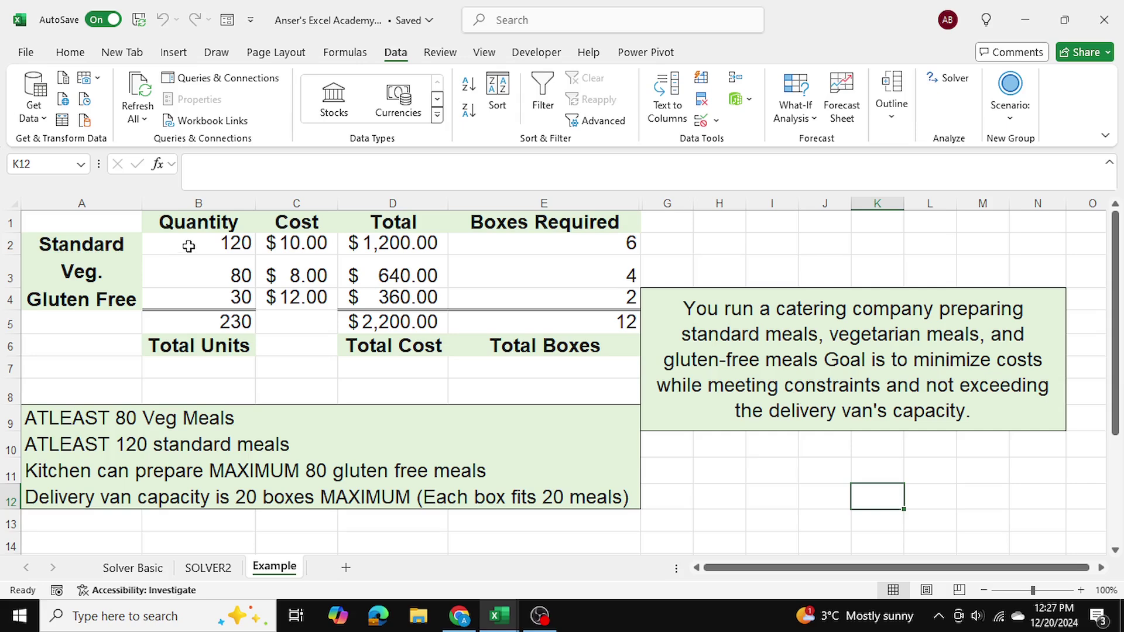
pyautogui.moveTo(189, 246); pyautogui.dragTo(502, 322)
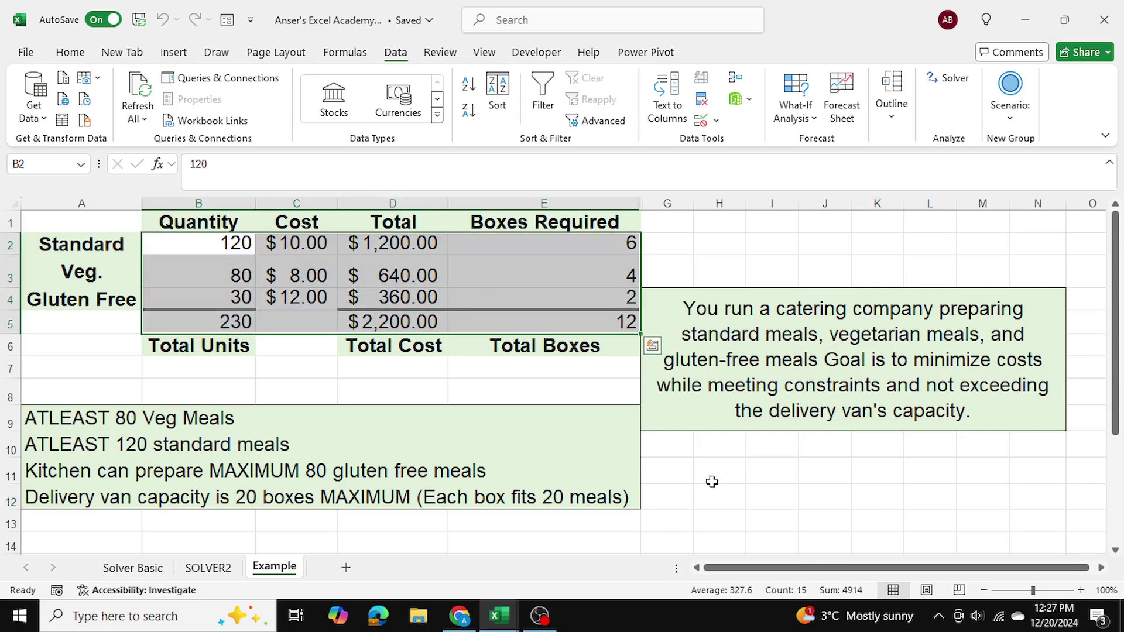
pyautogui.click(379, 323)
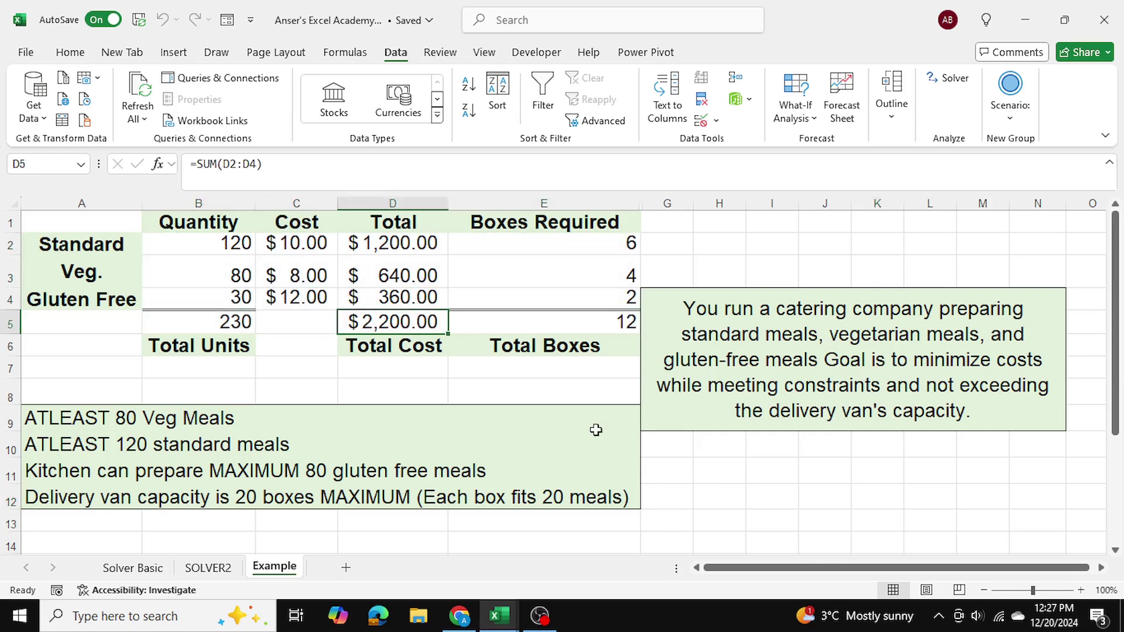